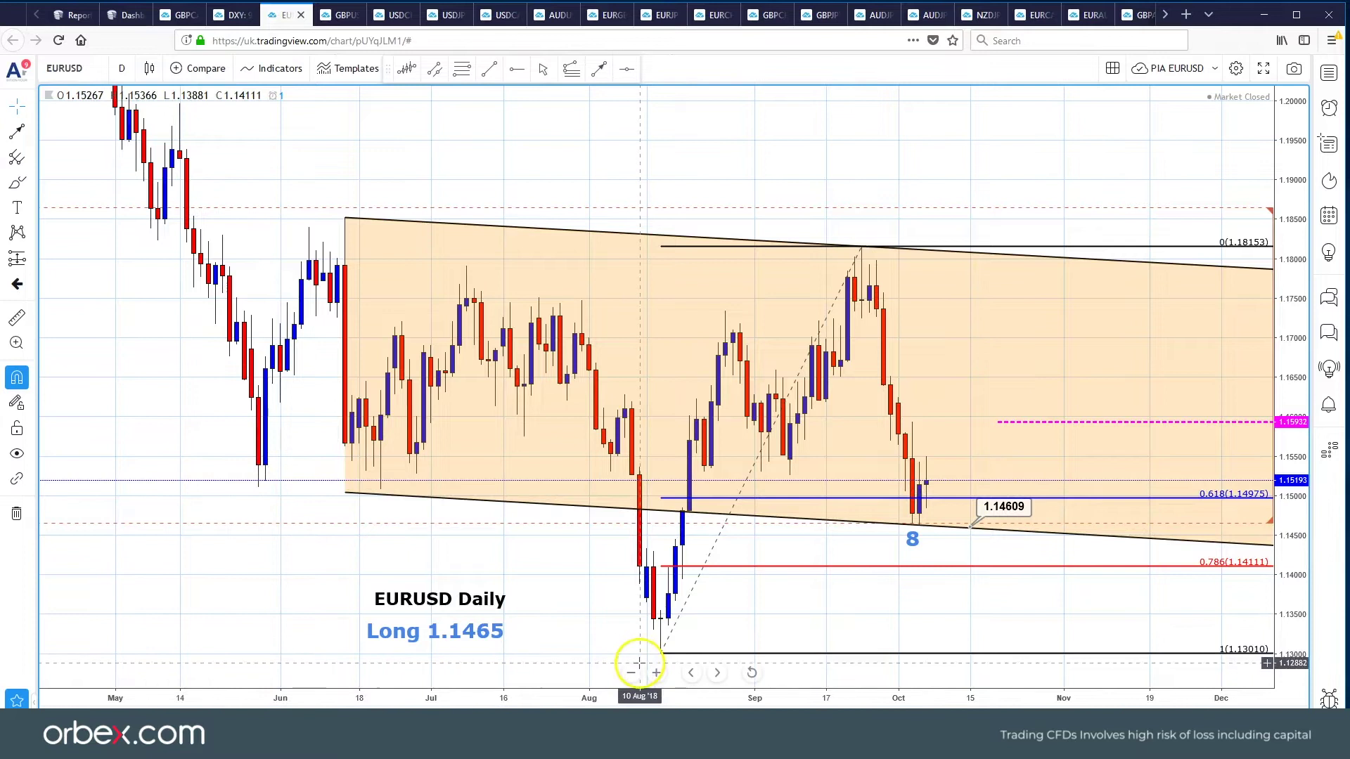
- Review the EURUSD daily channel and Fibonacci levels, and maximize the EURUSD weekly chart to view its projected rise
click(793, 246)
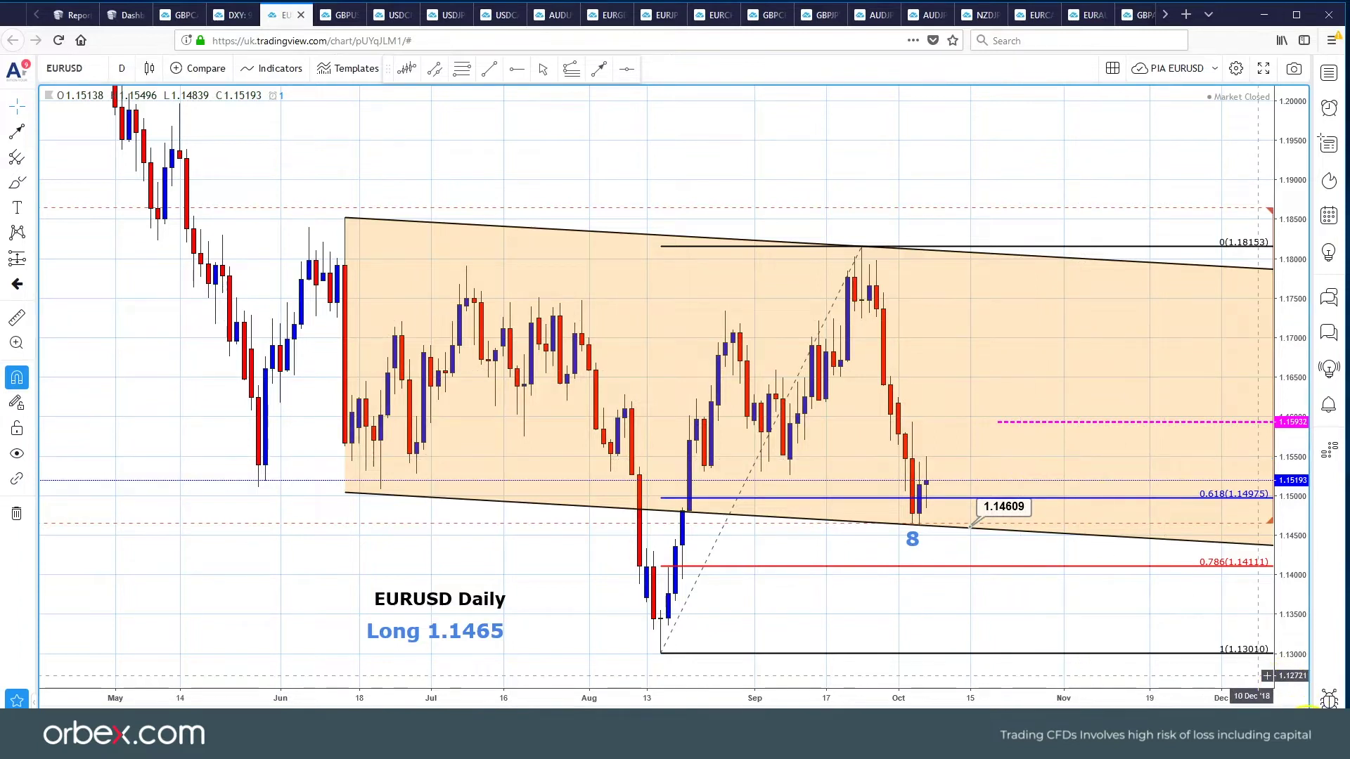
click(1291, 718)
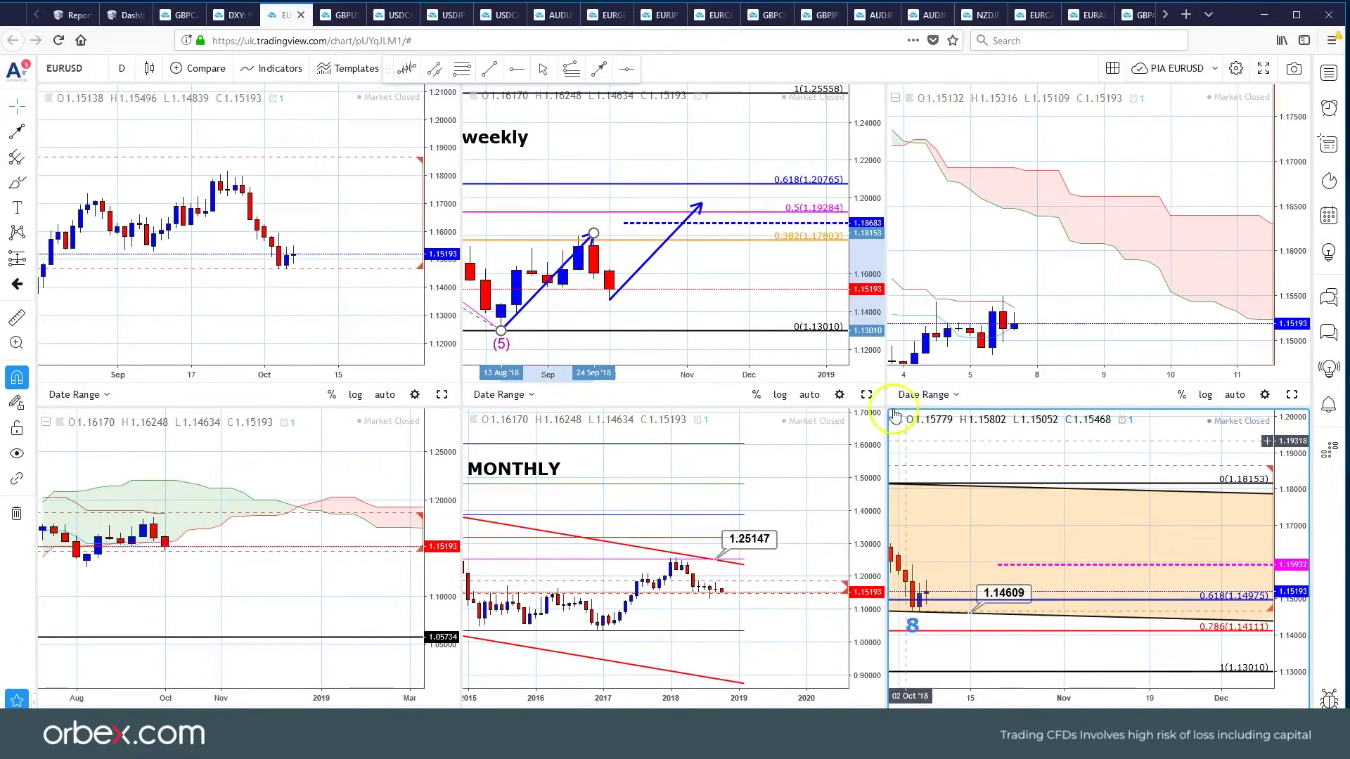
click(866, 394)
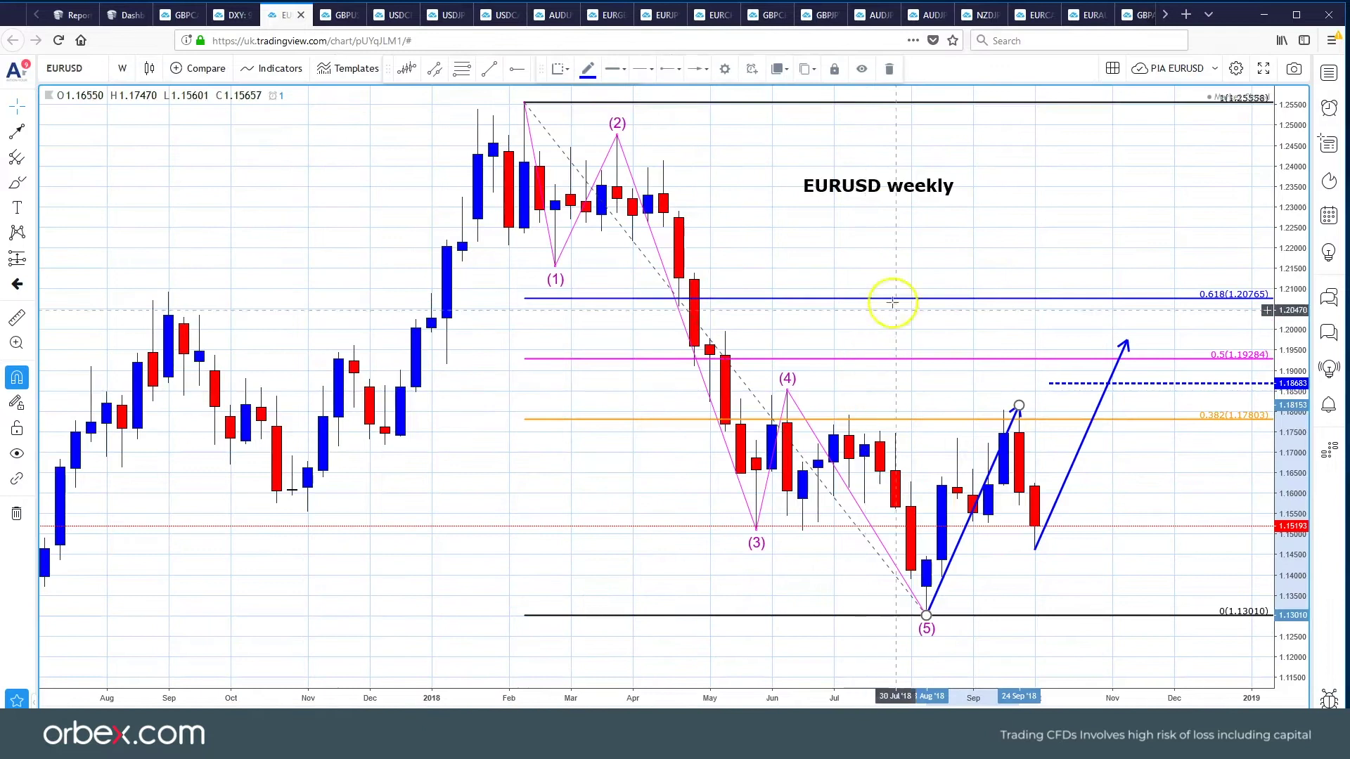
drag(735, 257, 603, 265)
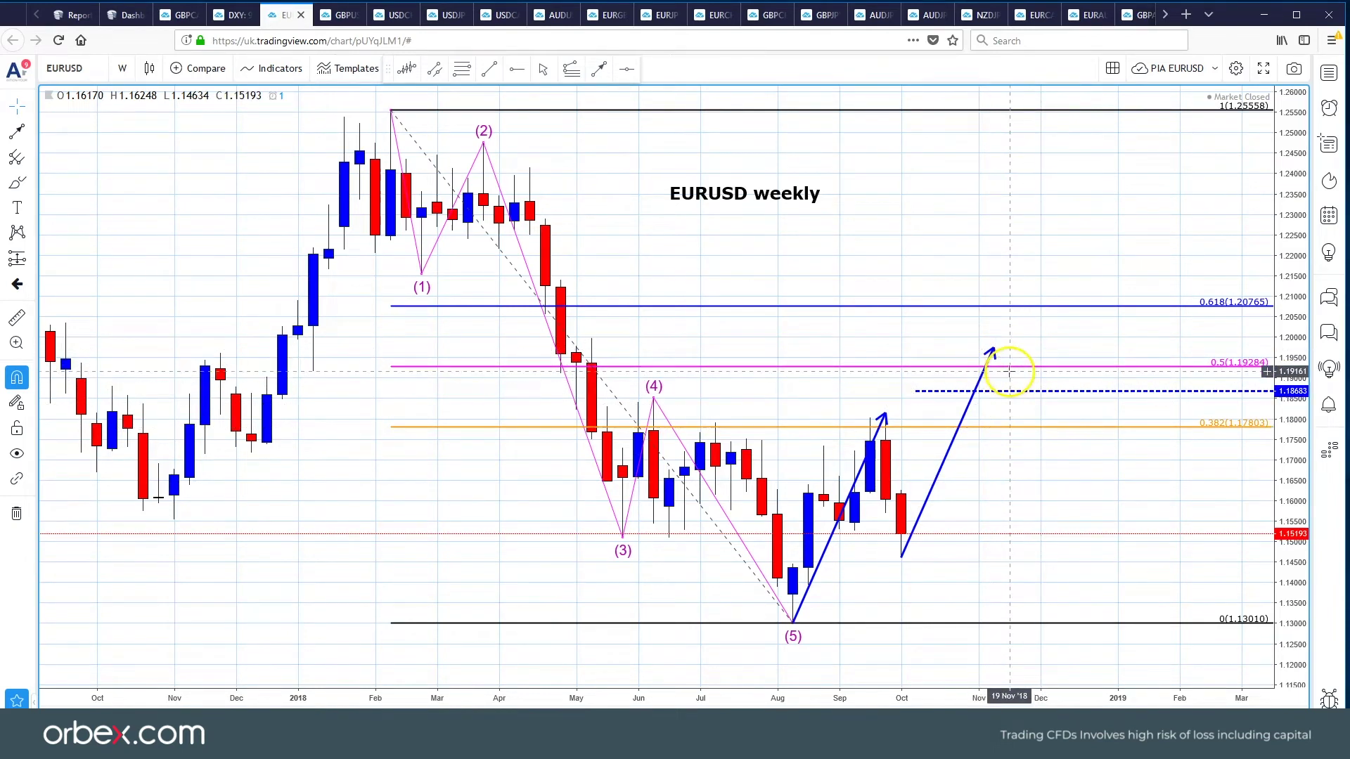
- Open the GBPUSD charts, maximize the daily one and examine the falling wedge and the 1.30530 and 1.32180 levels
click(350, 15)
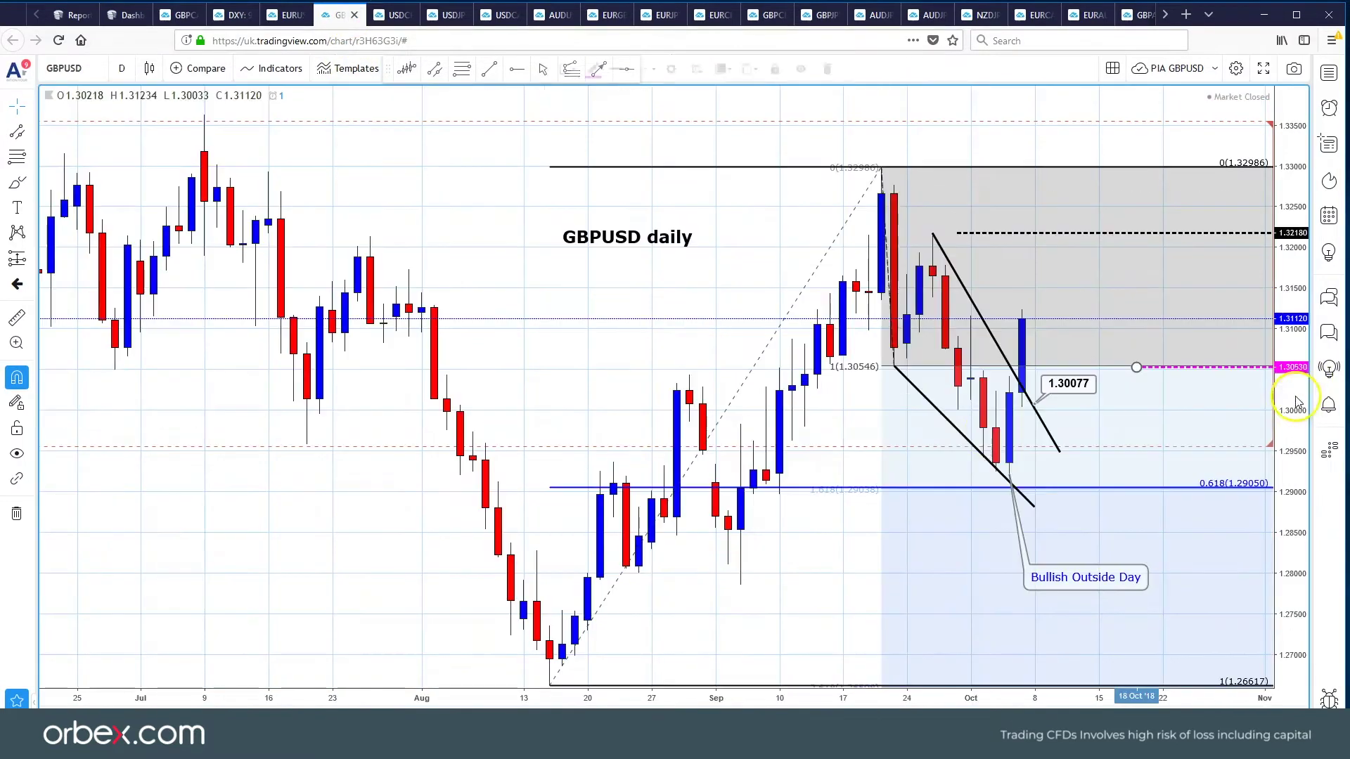
click(1291, 395)
drag(686, 323, 556, 314)
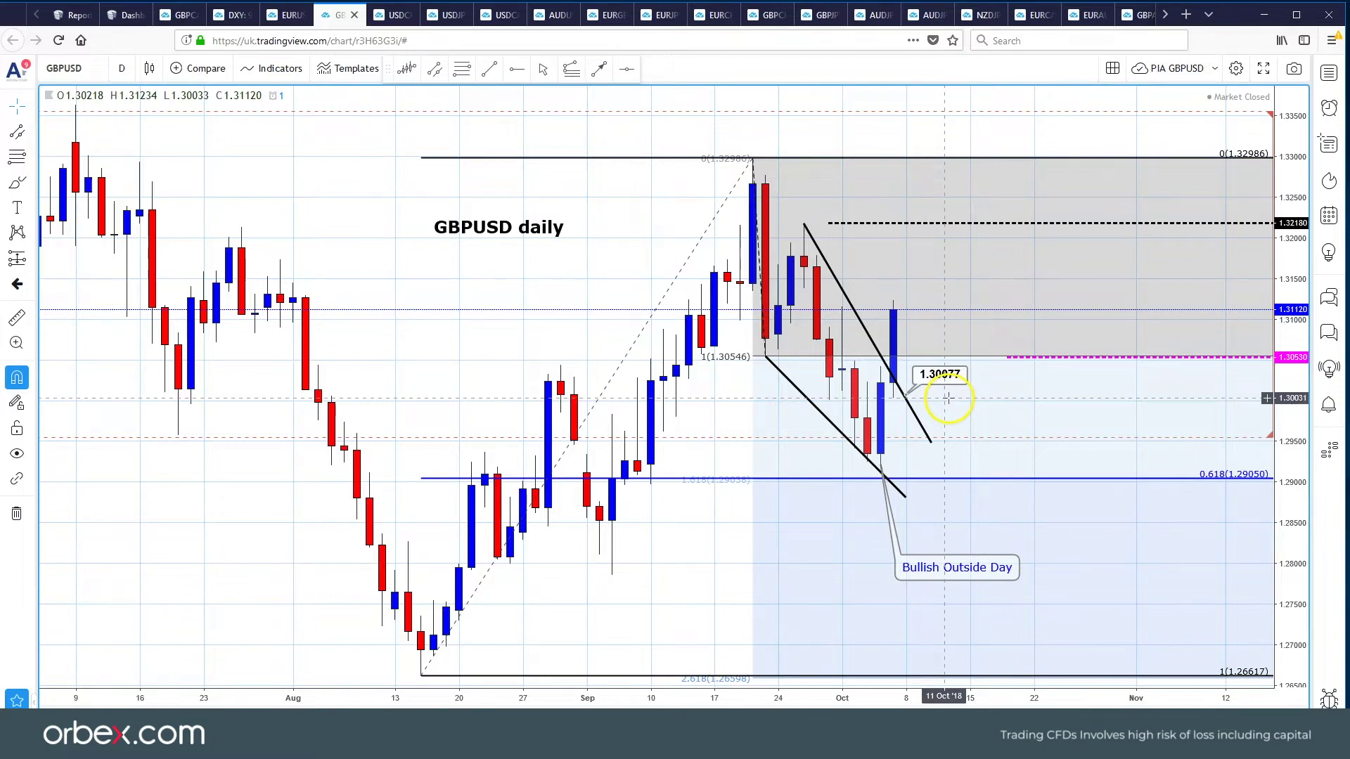
click(1019, 378)
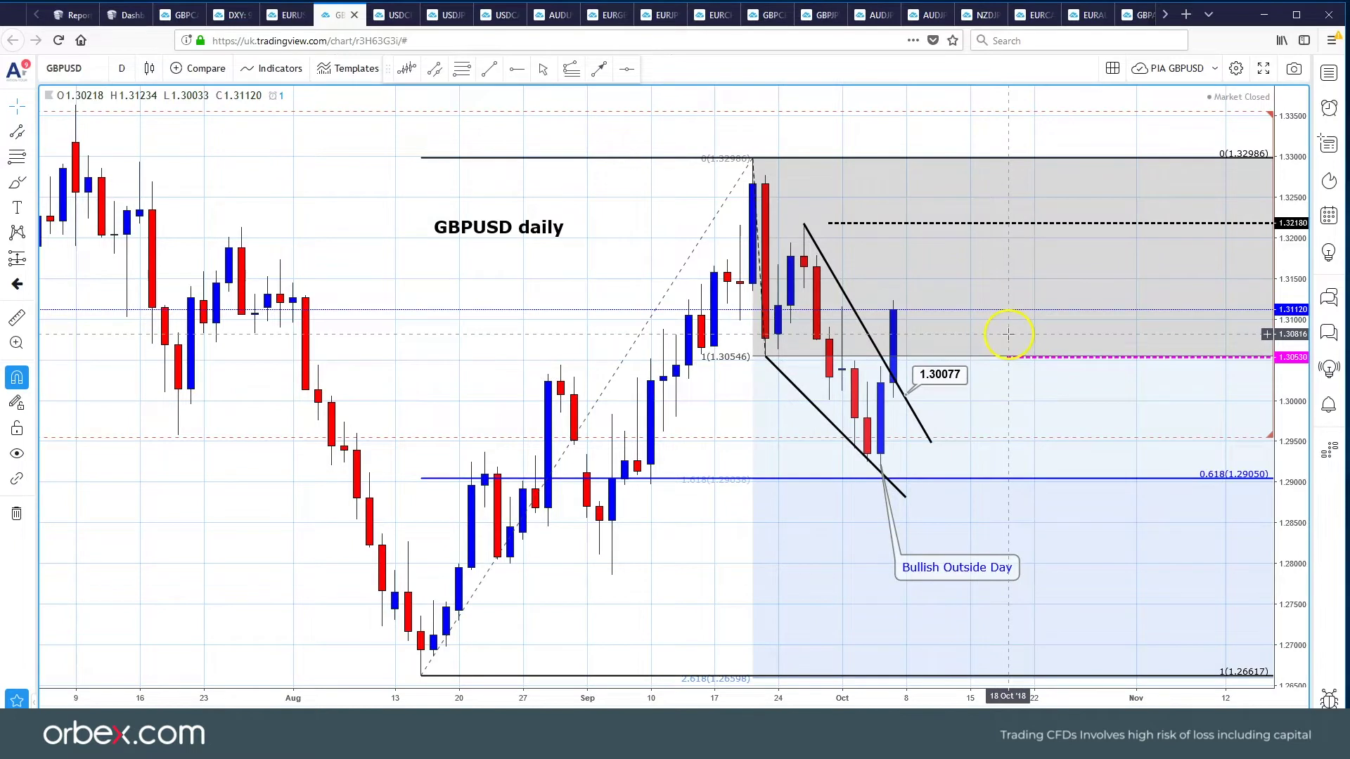
click(981, 225)
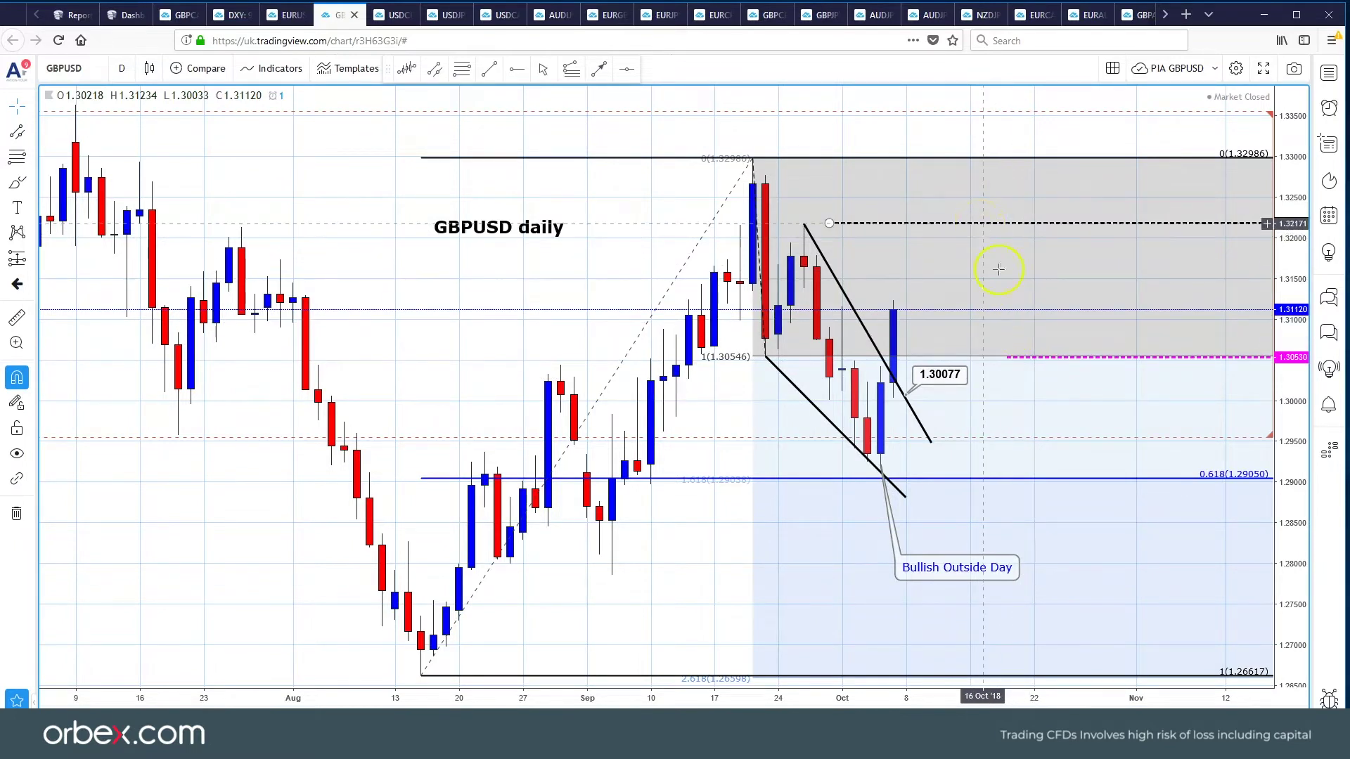
- Maximize the GBPUSD weekly chart and shift the 1.32207 price label to 8 October on the channel's upper line
click(1291, 705)
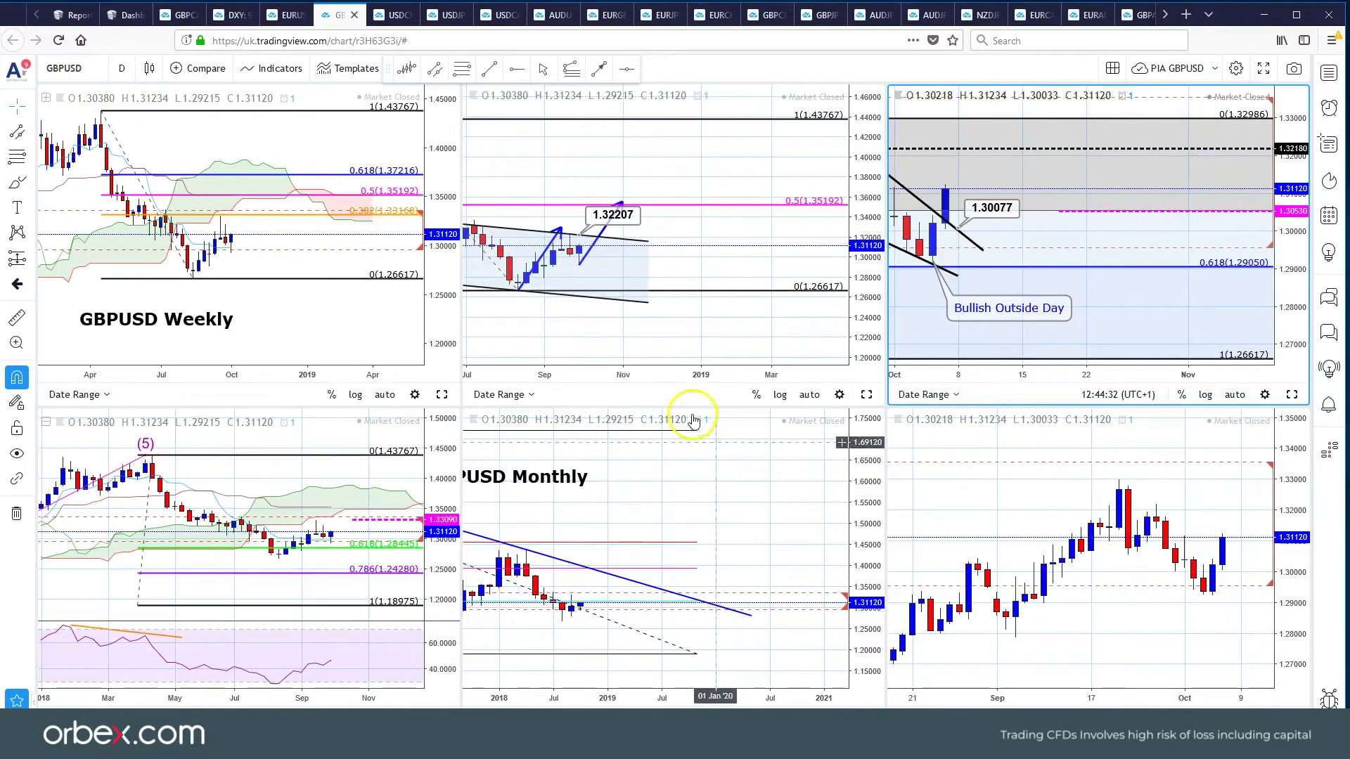
click(866, 393)
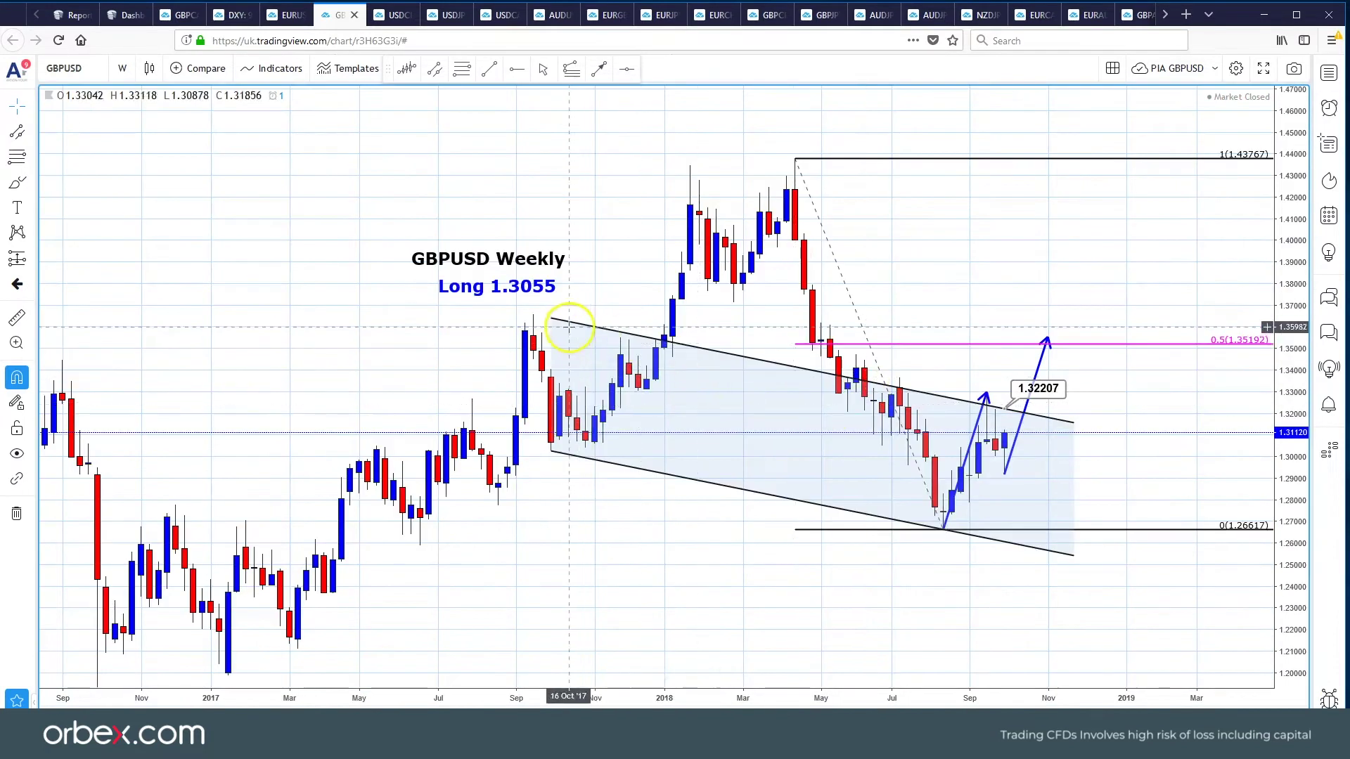
drag(617, 240, 599, 242)
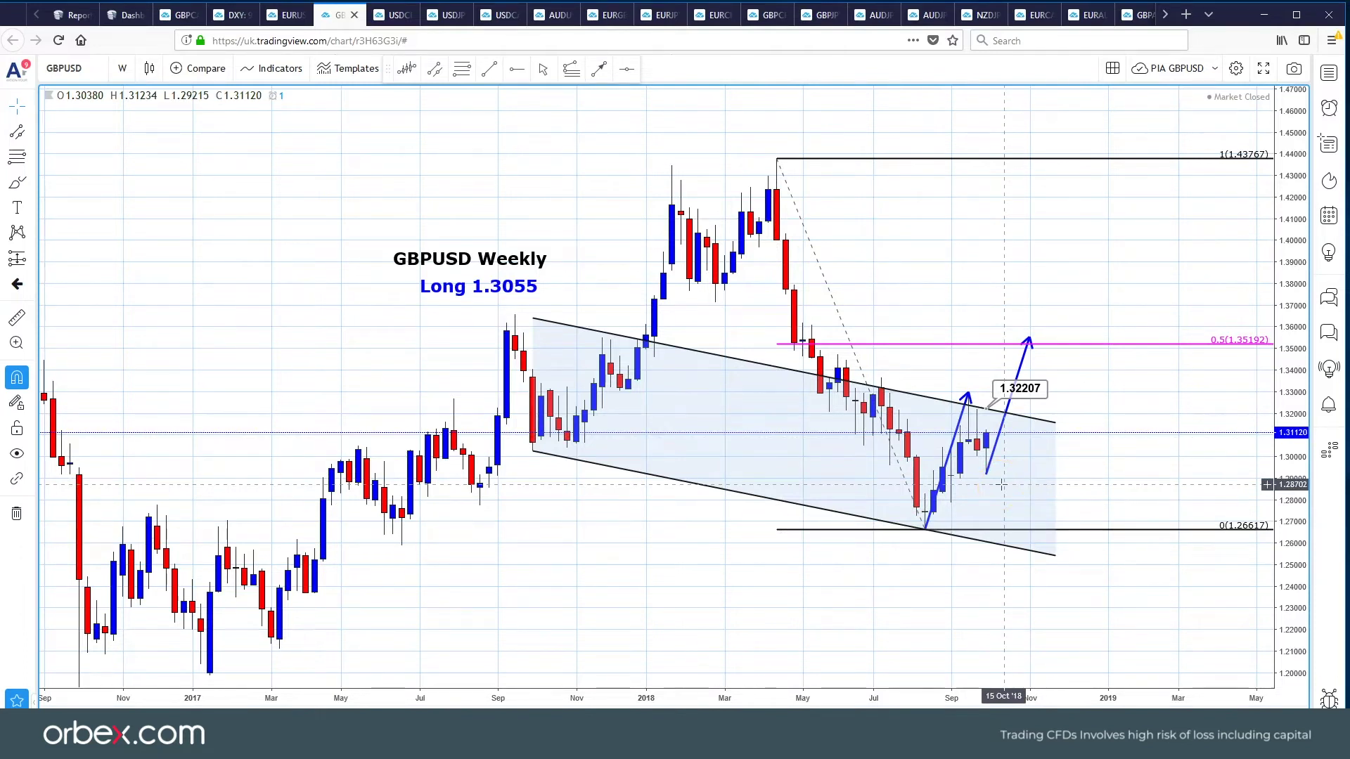
click(1042, 406)
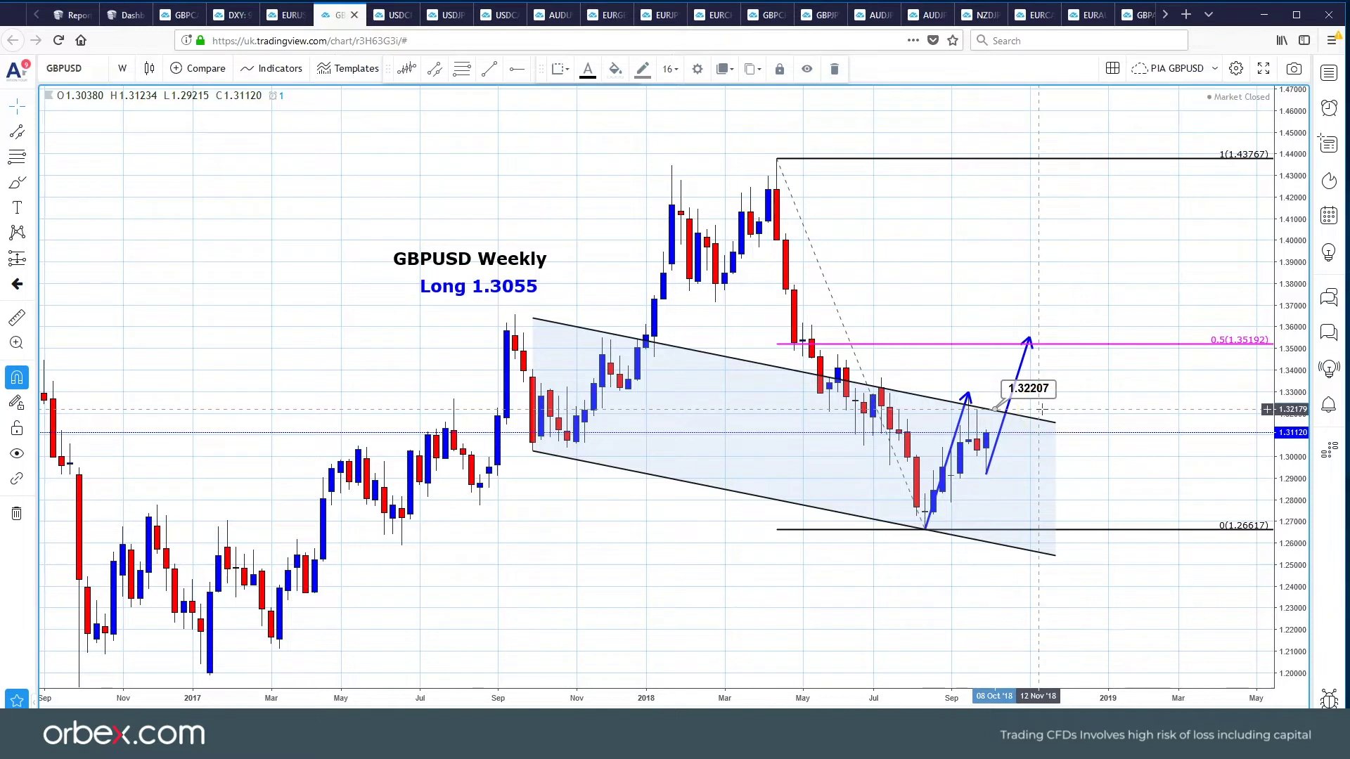
click(1012, 344)
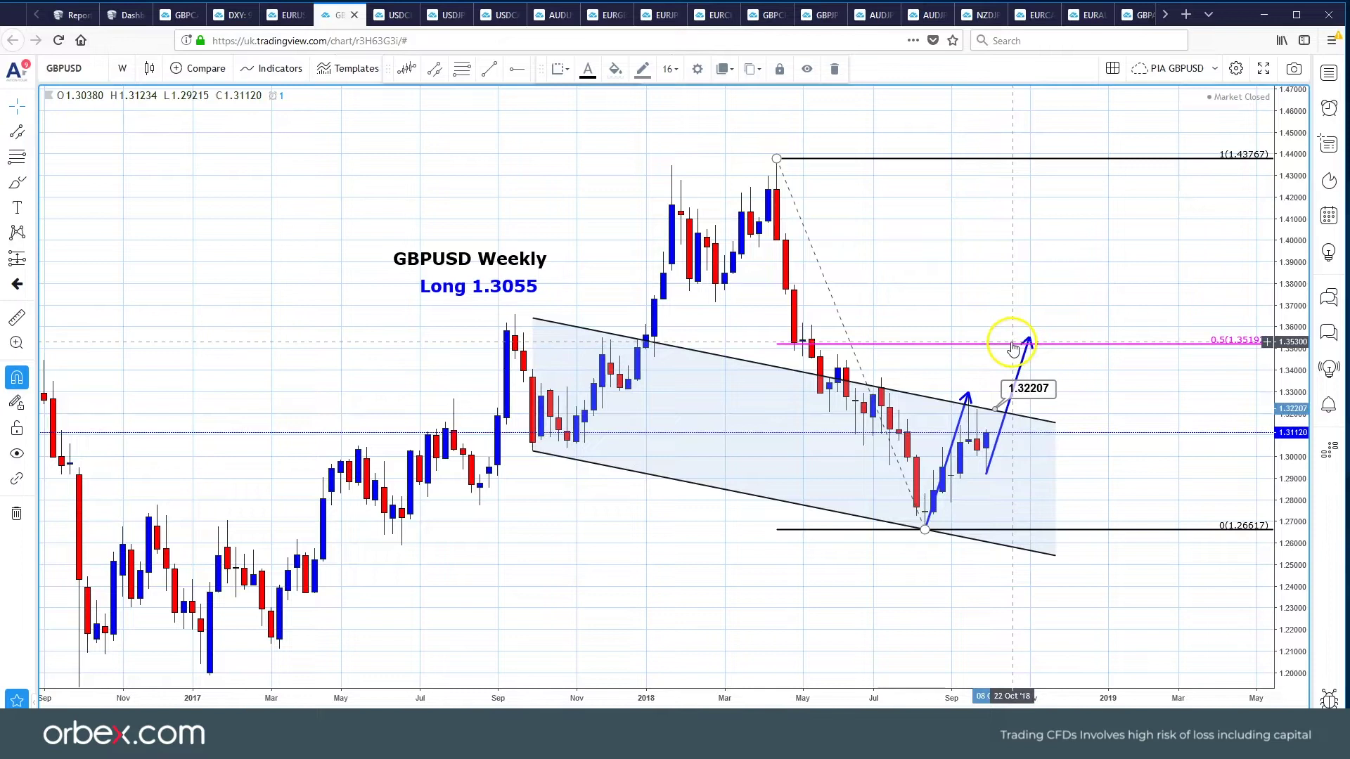
click(963, 359)
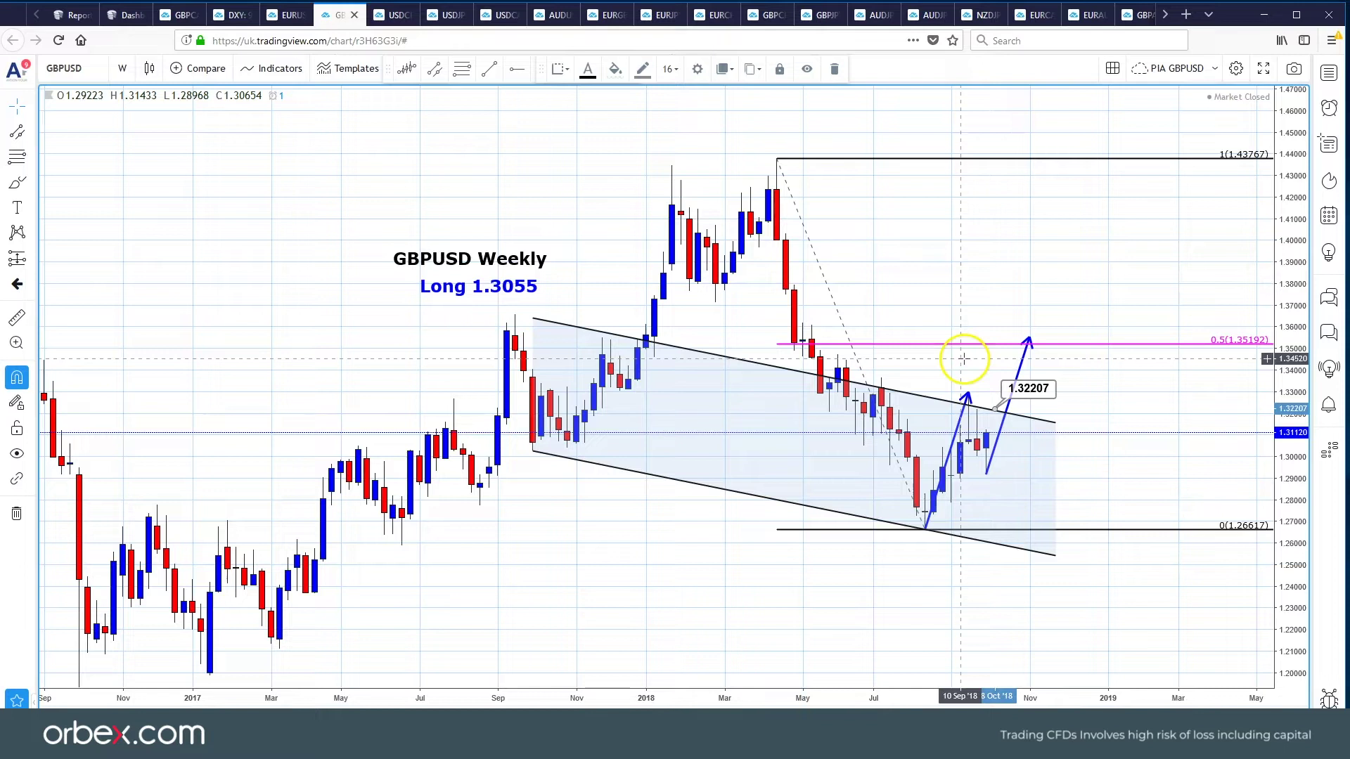
- Open the USDCHF charts, maximize the daily one and trace its five-wave decline to the 2.618 extension
click(397, 14)
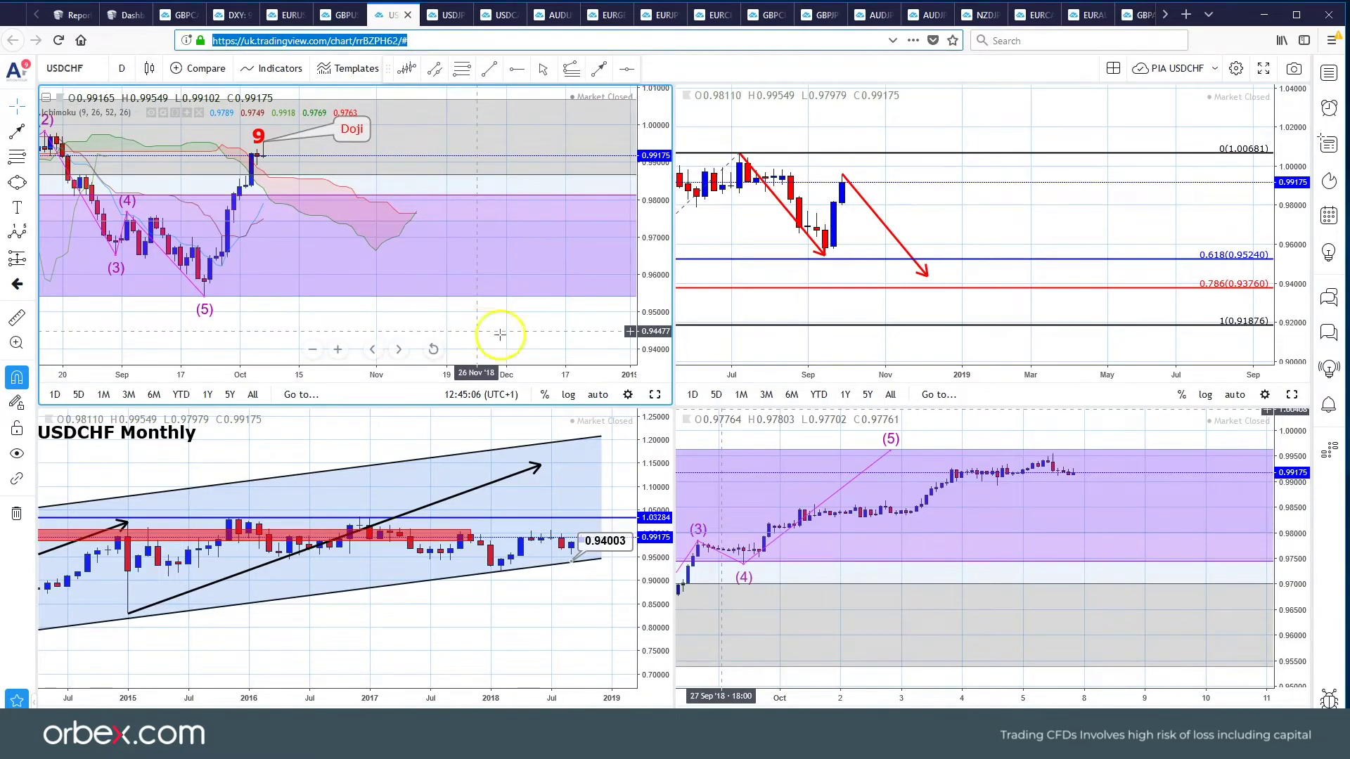
click(654, 394)
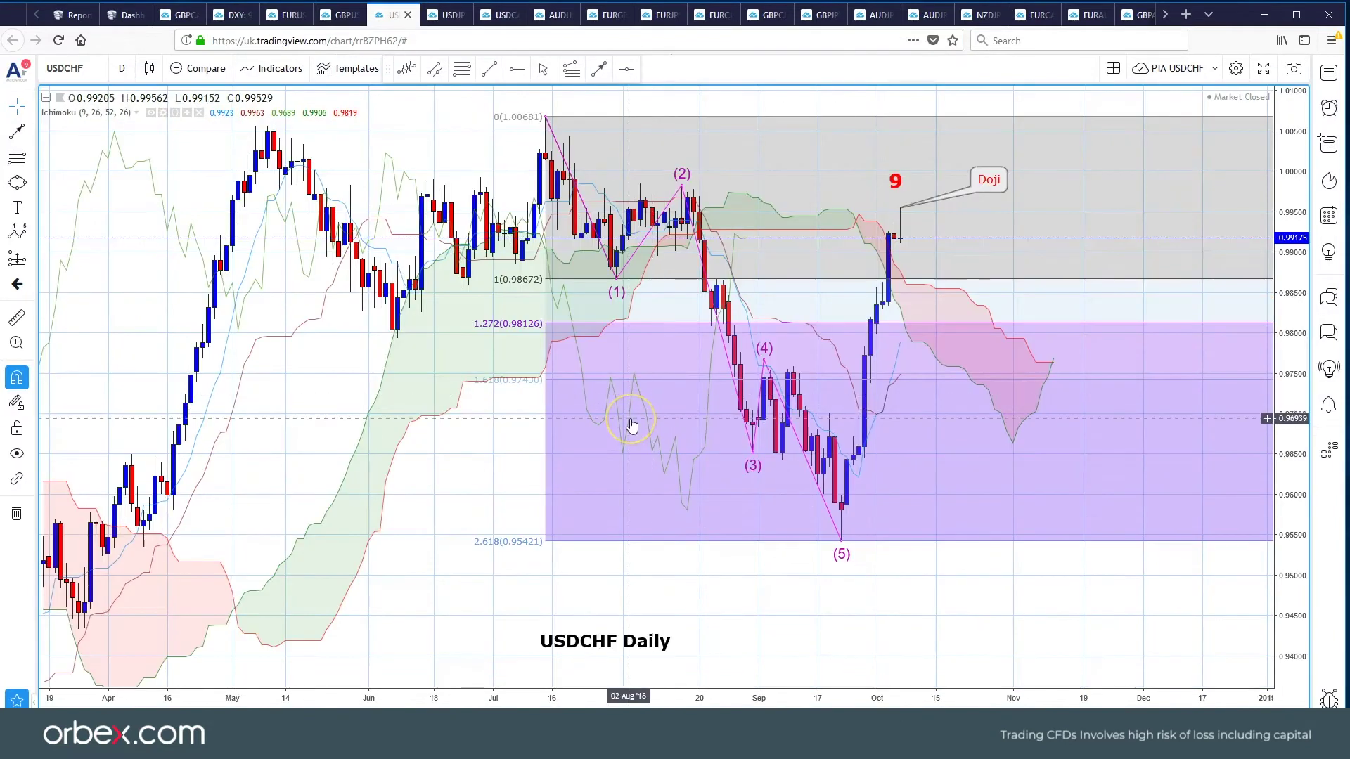
click(546, 125)
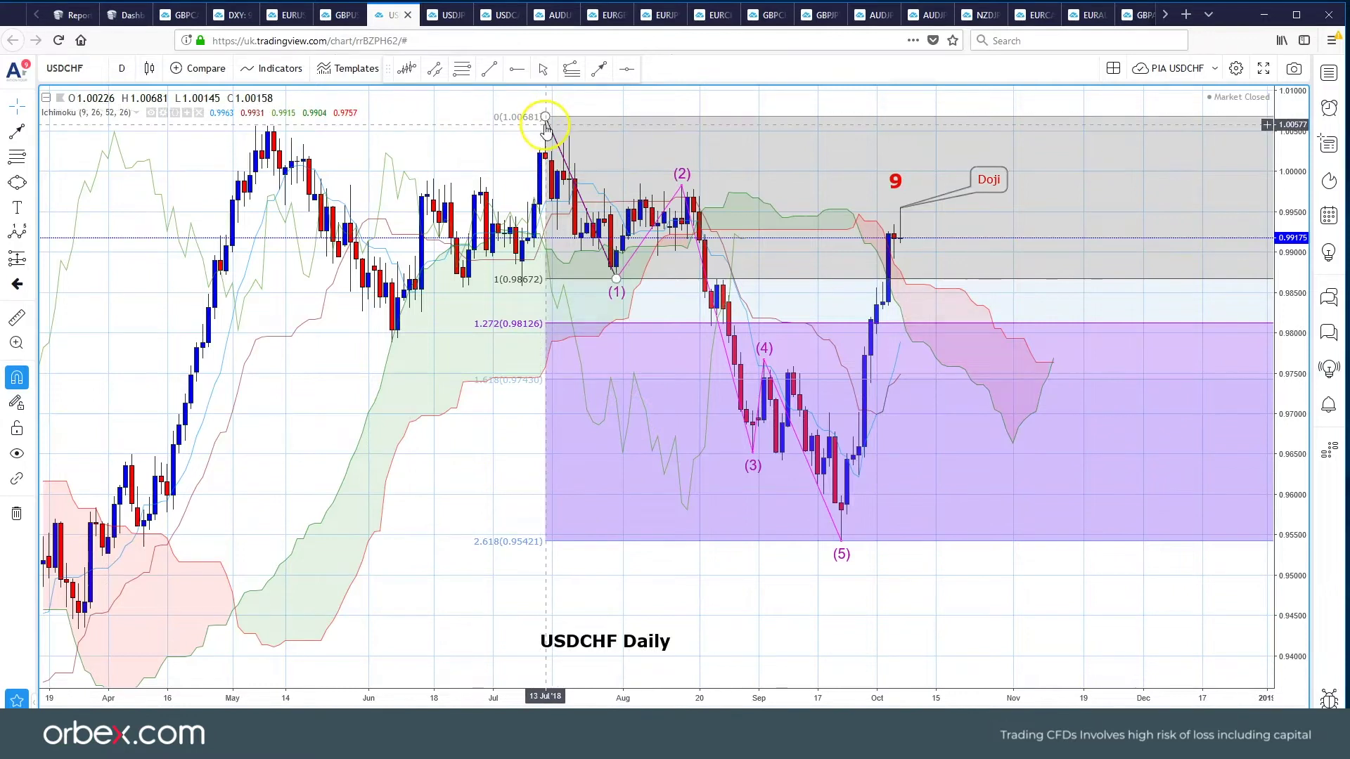
click(680, 187)
click(820, 507)
click(824, 534)
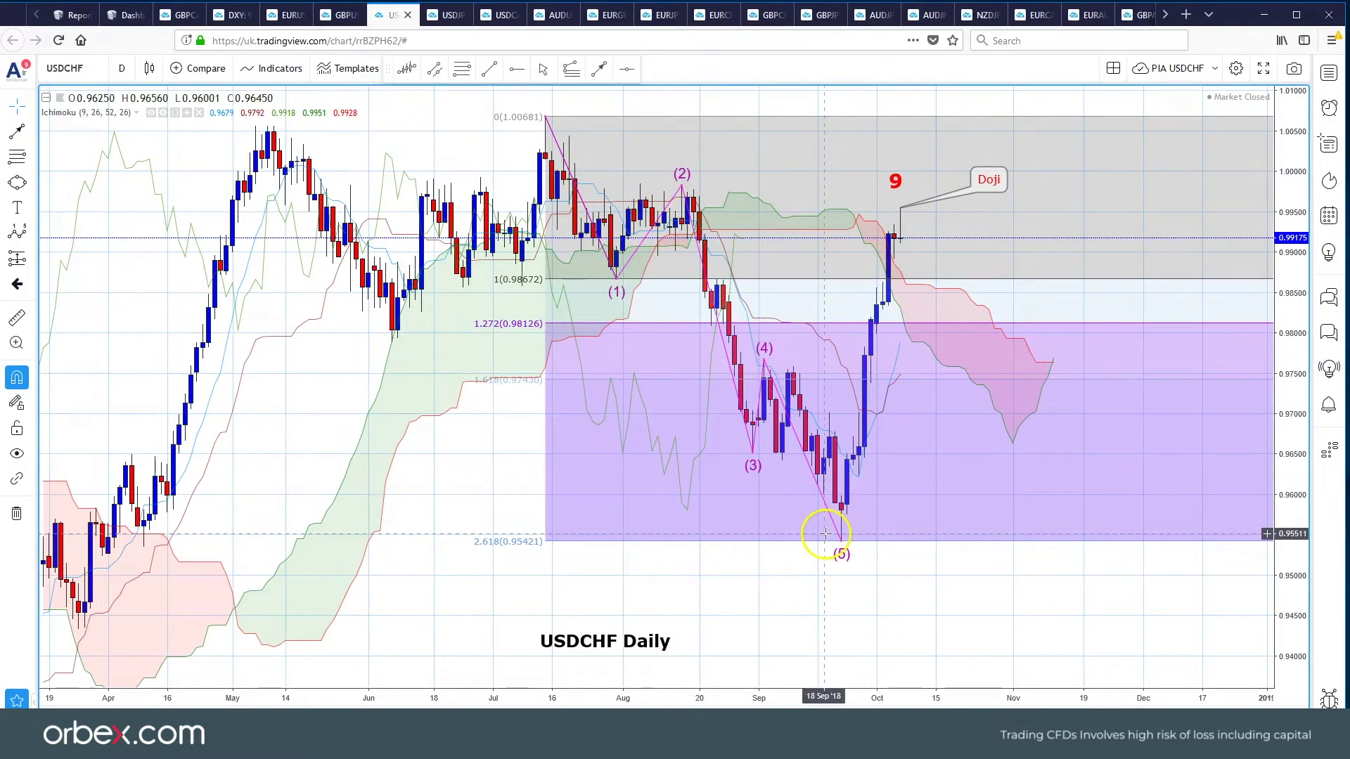
click(842, 561)
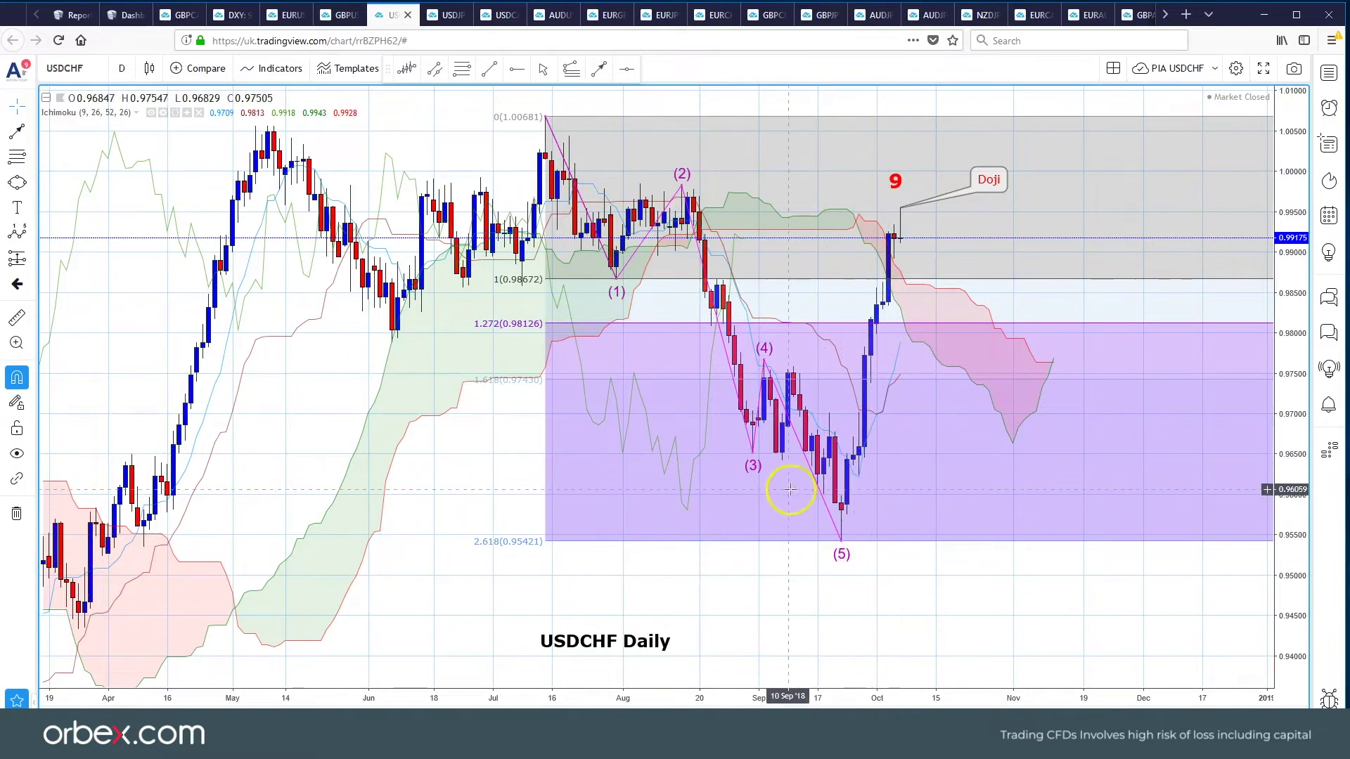
click(811, 566)
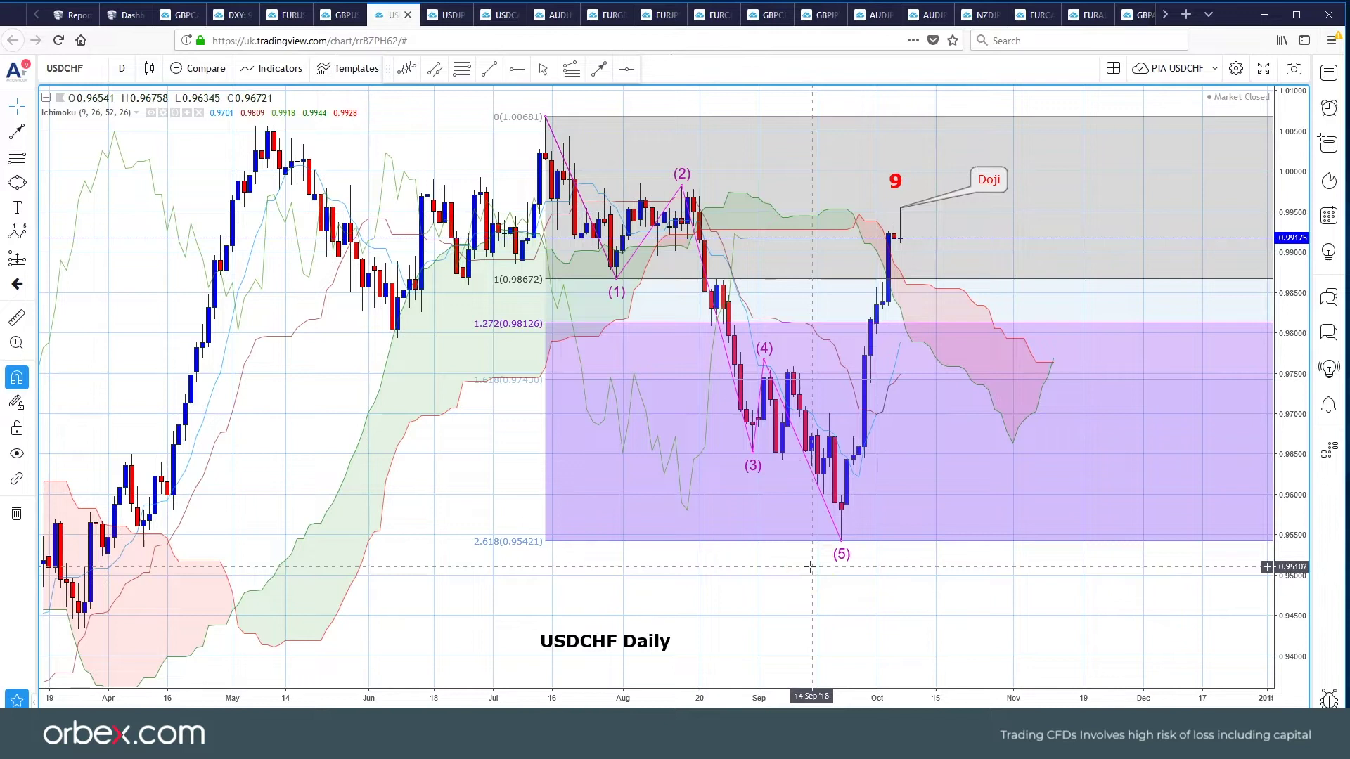
click(789, 605)
- Examine the USDCHF daily rally up to the Ichimoku cloud, the count of 9 and the doji
click(838, 385)
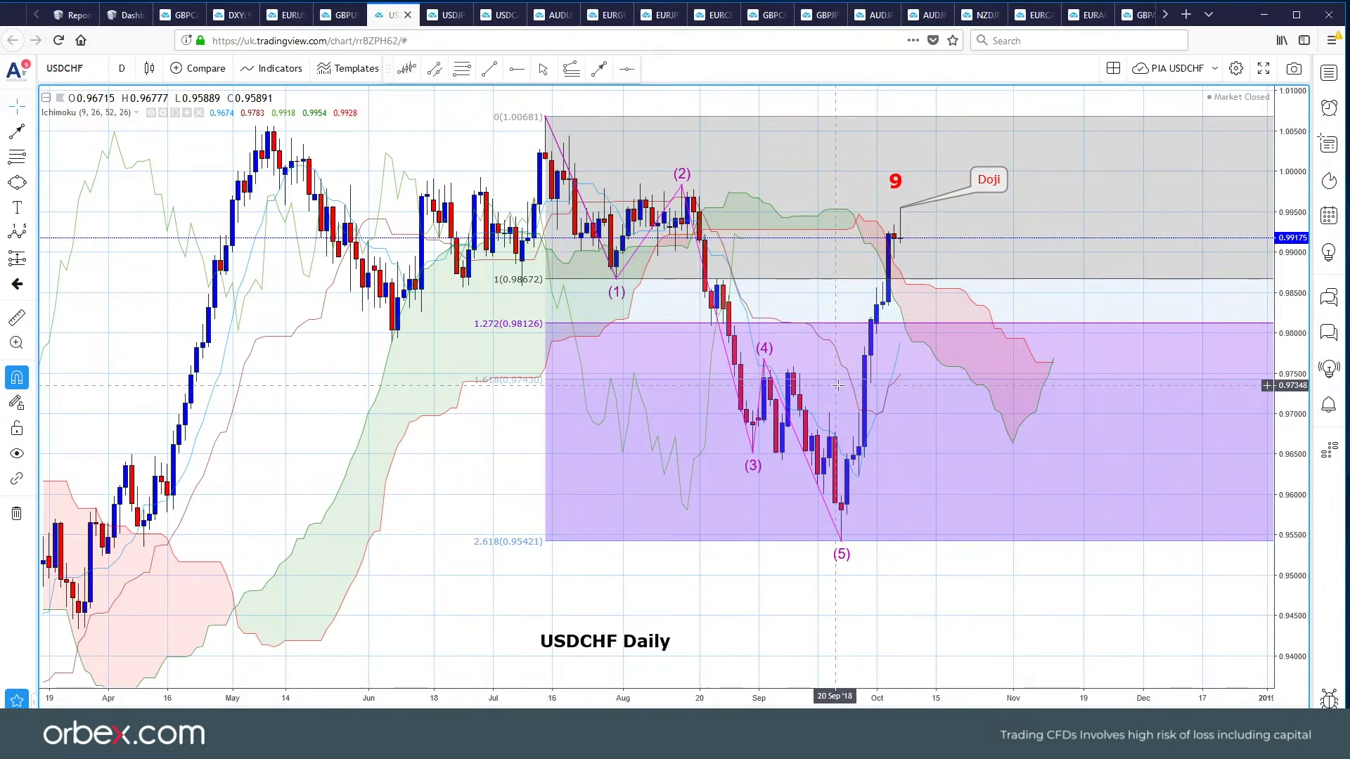
click(994, 256)
click(895, 182)
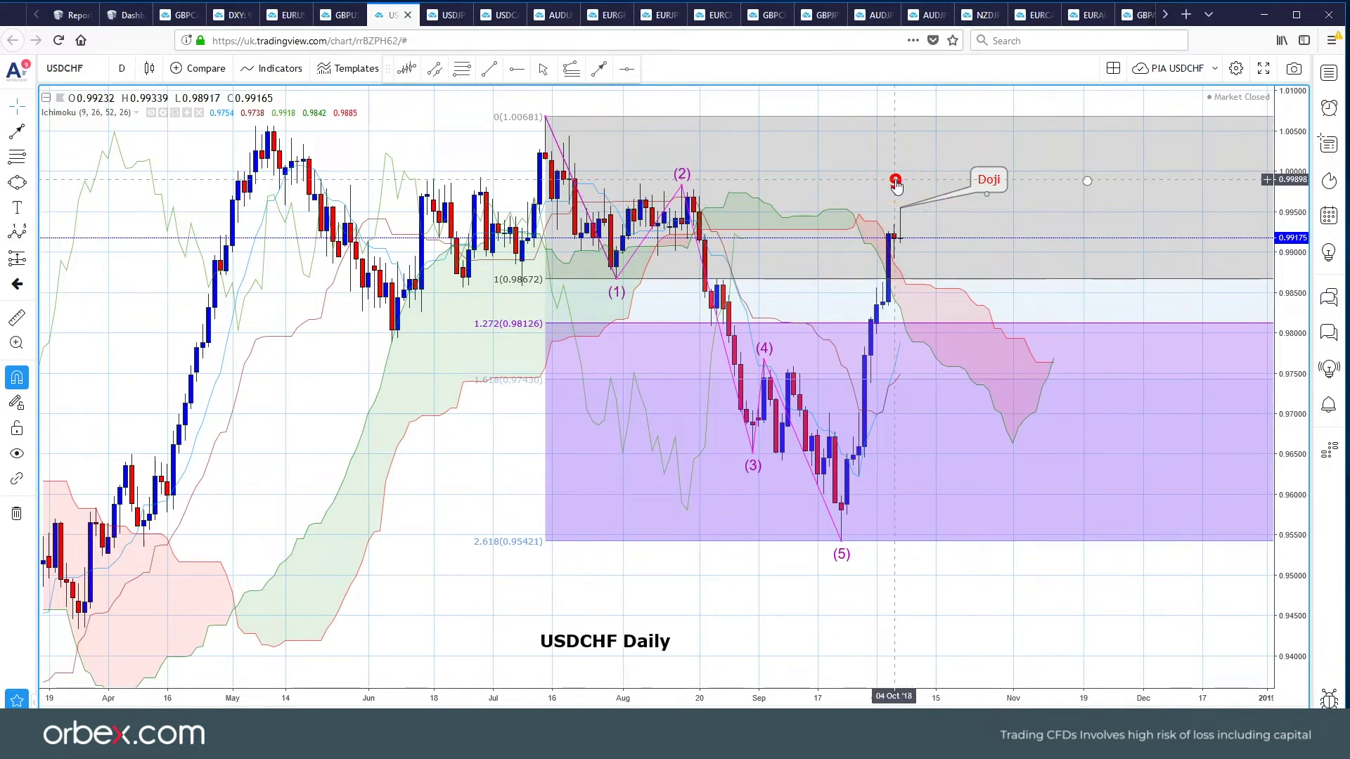
- Review the USDCHF 2-hour five-wave rise and the weekly chart's projected decline, maximizing each chart in turn
click(1286, 703)
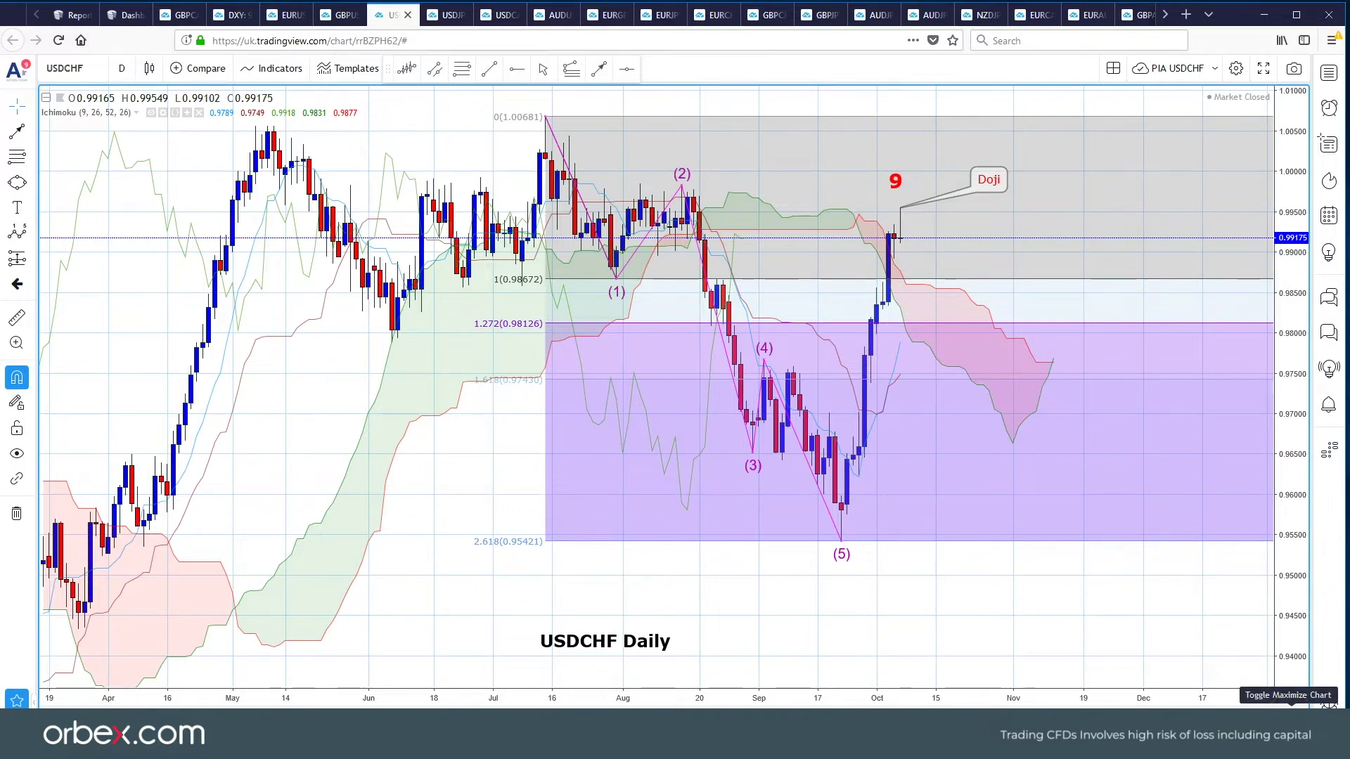
click(1329, 705)
click(1292, 703)
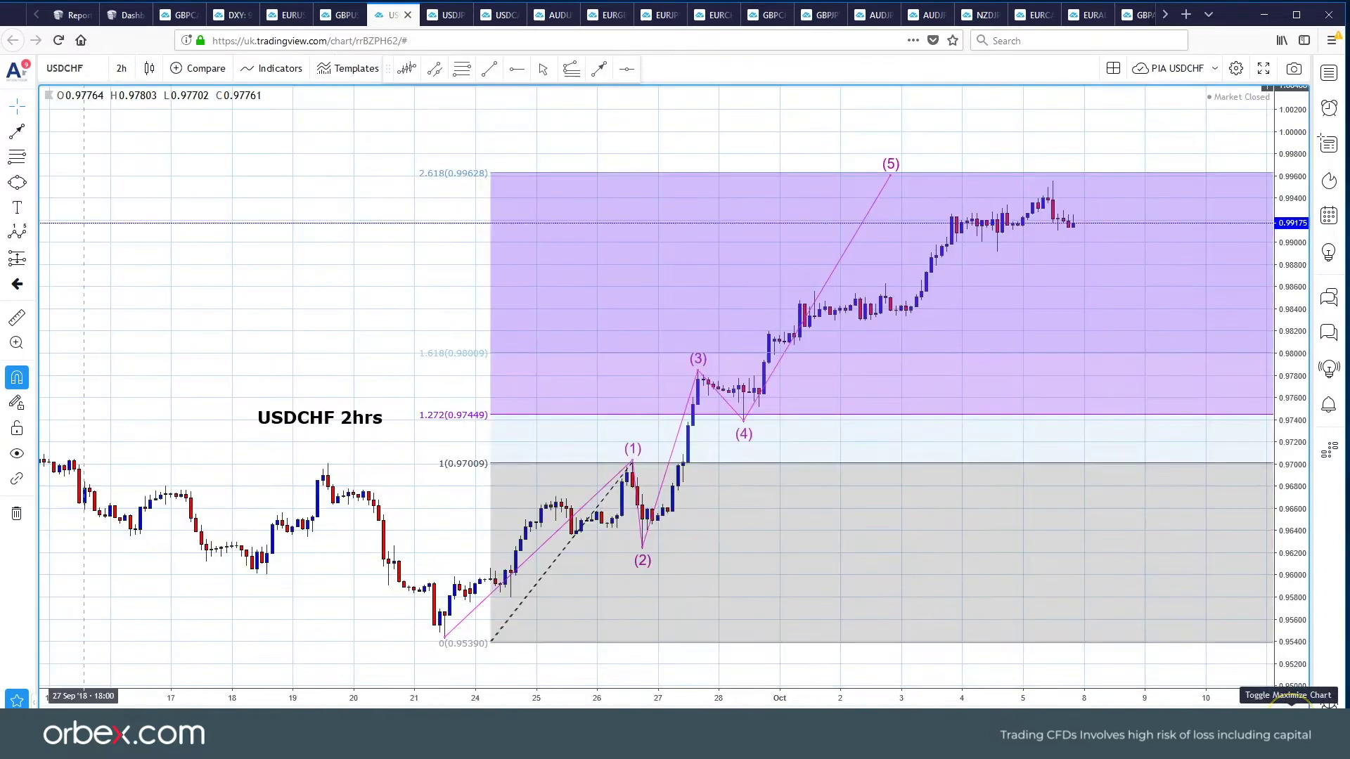
click(650, 624)
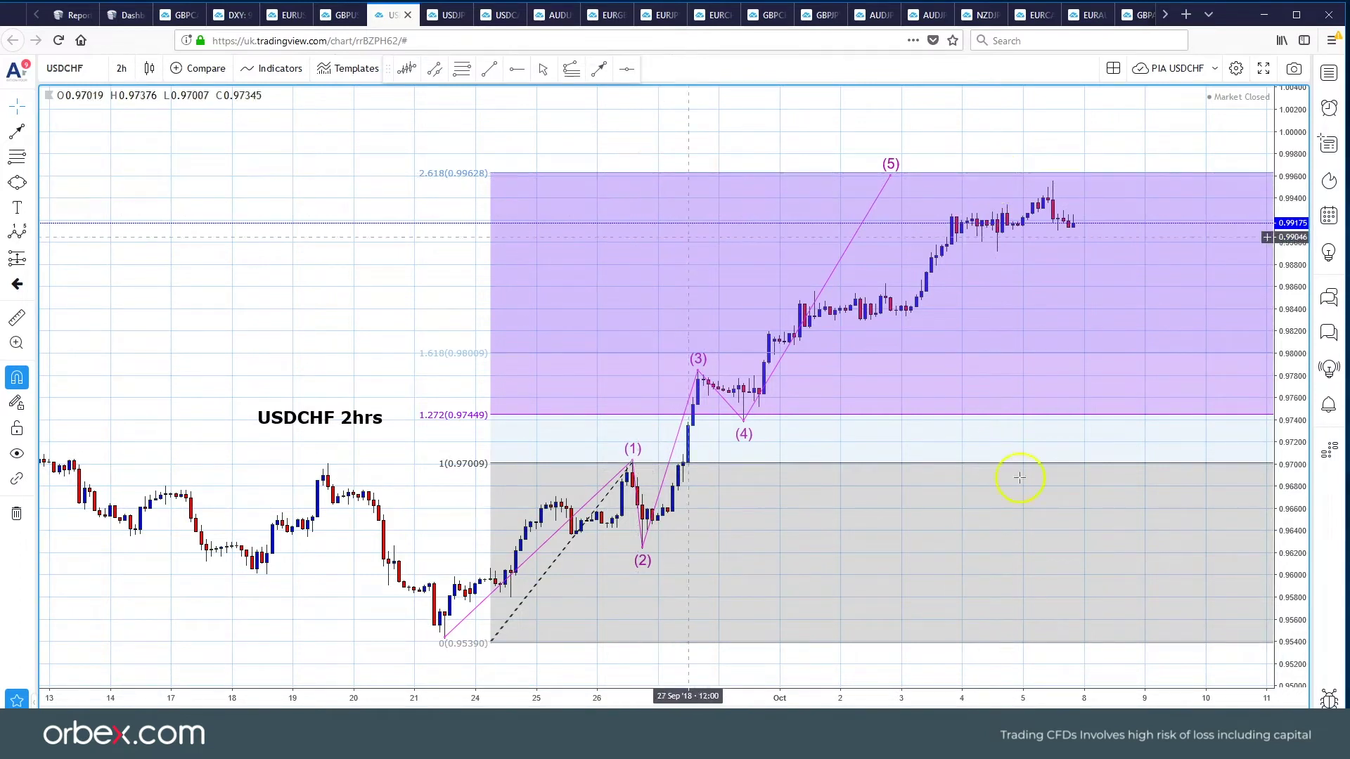
click(1292, 703)
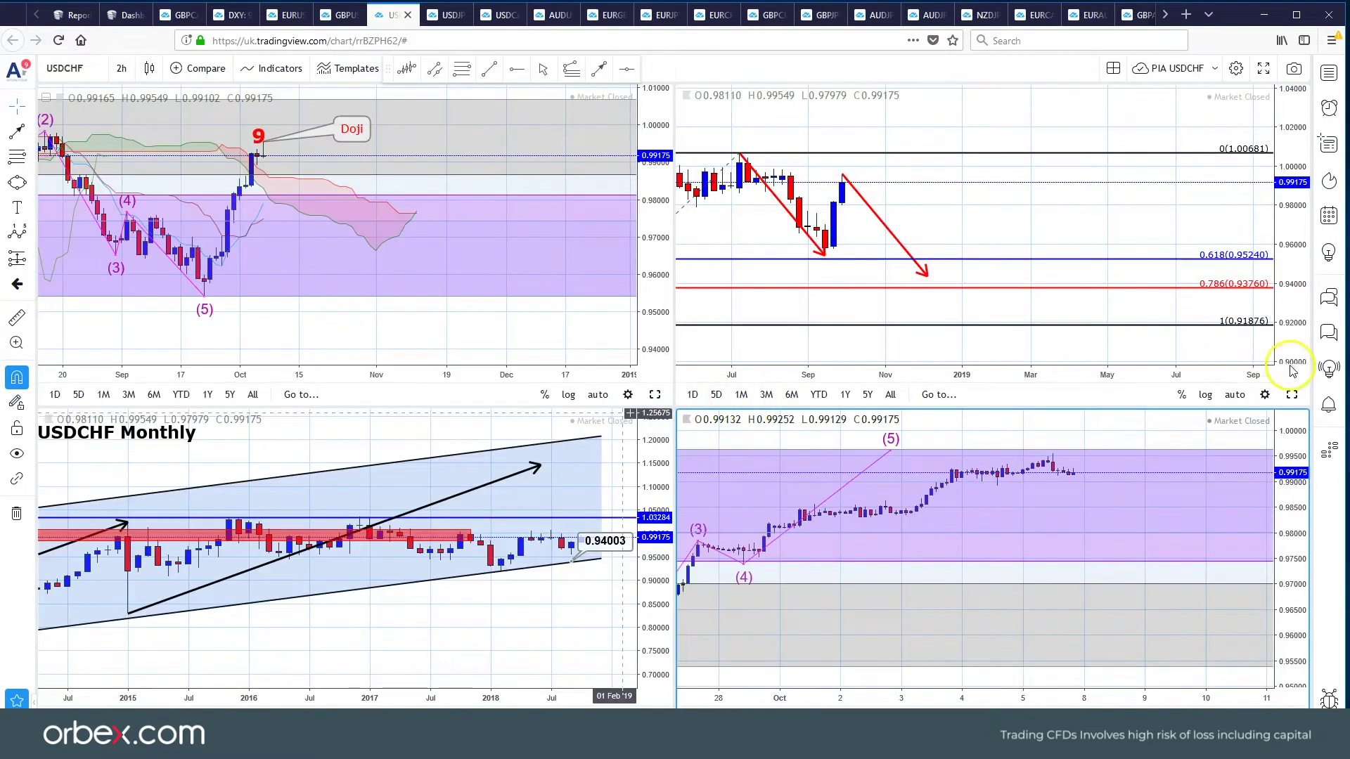
click(1292, 395)
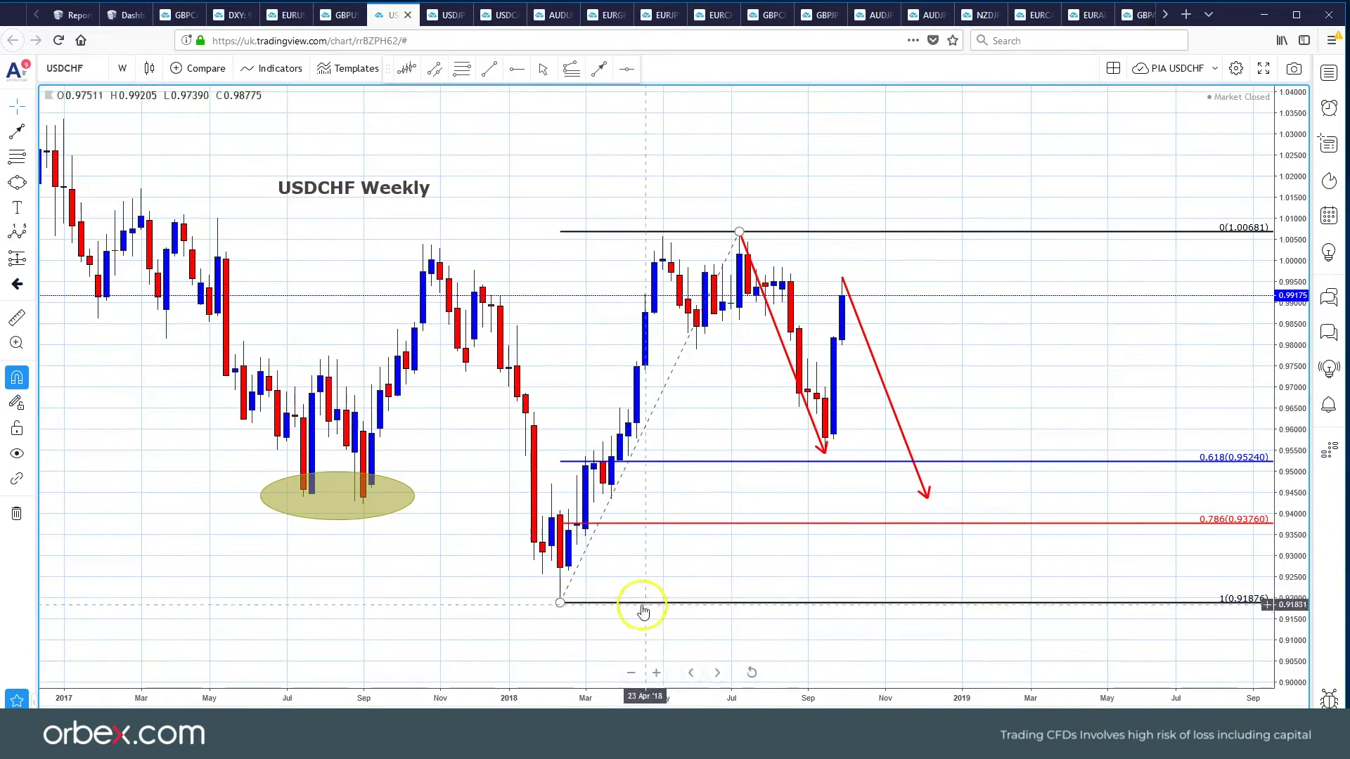
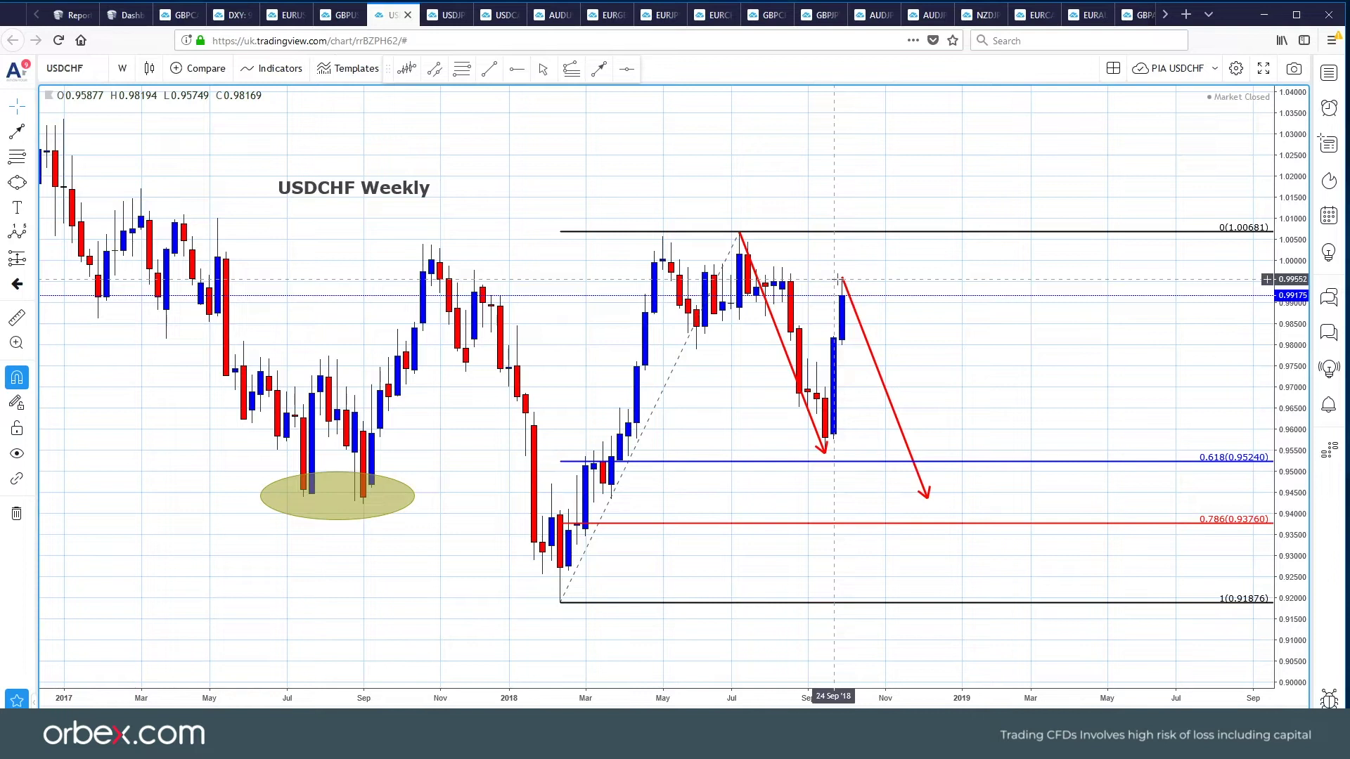
- Review the USDJPY 2-hour head and shoulders pattern and the USDCAD weekly chart's extension levels
click(451, 20)
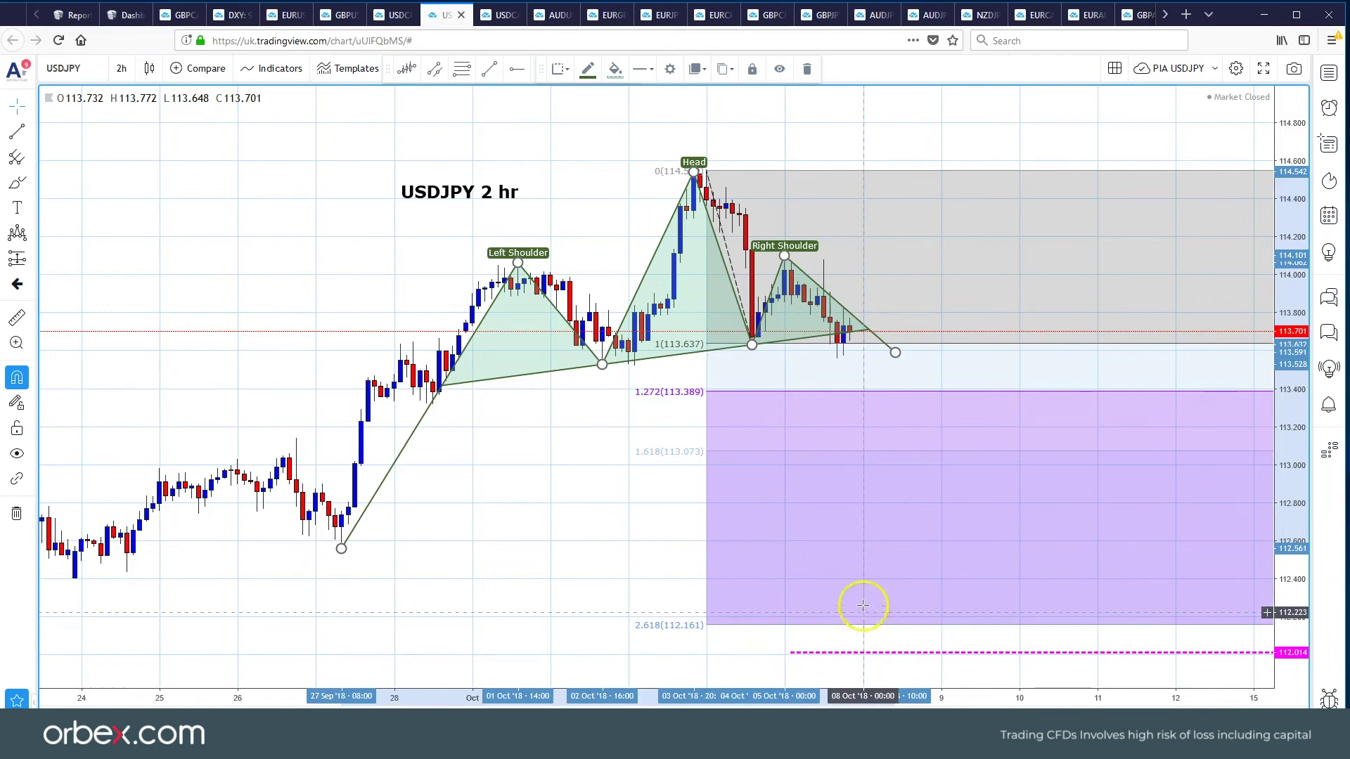
click(504, 16)
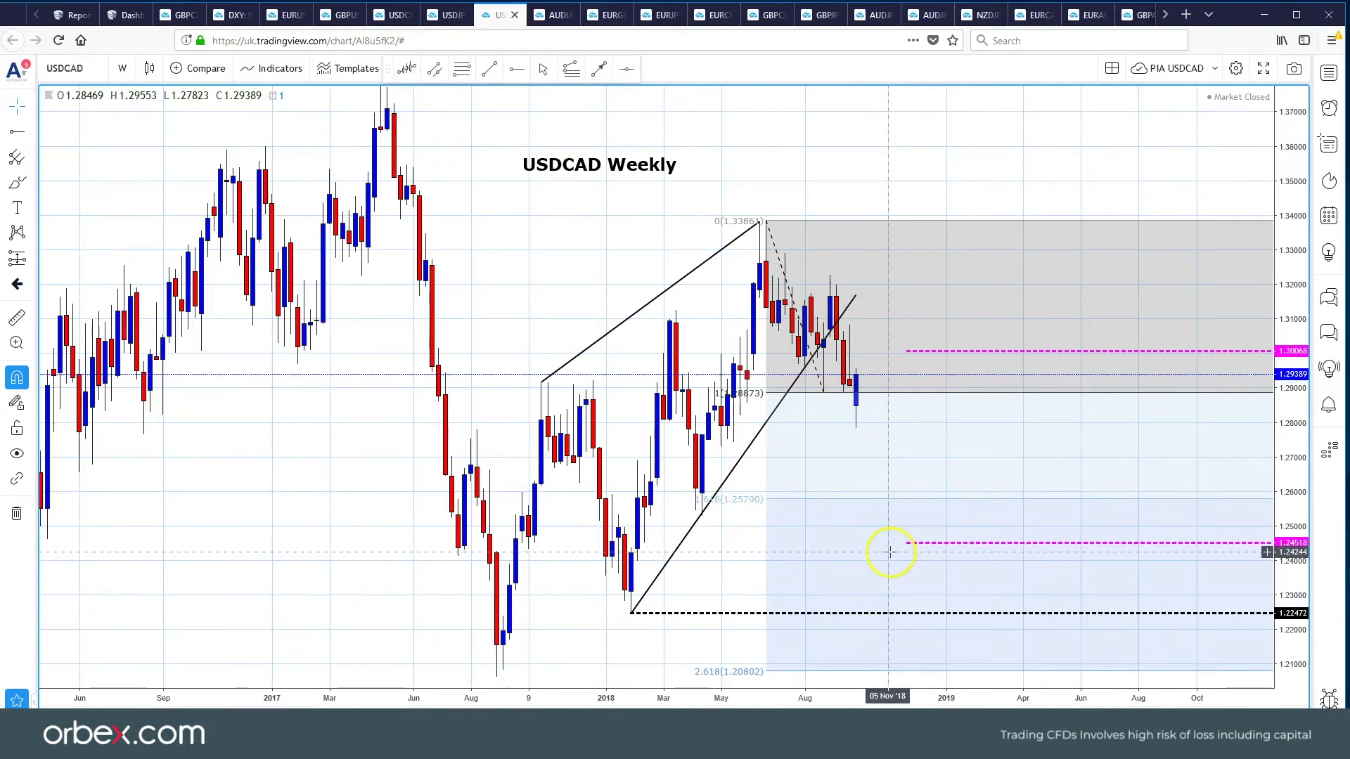
- Open the AUDUSD 8-hour chart and examine the drop towards the 2.618 extension at 0.70194
click(560, 17)
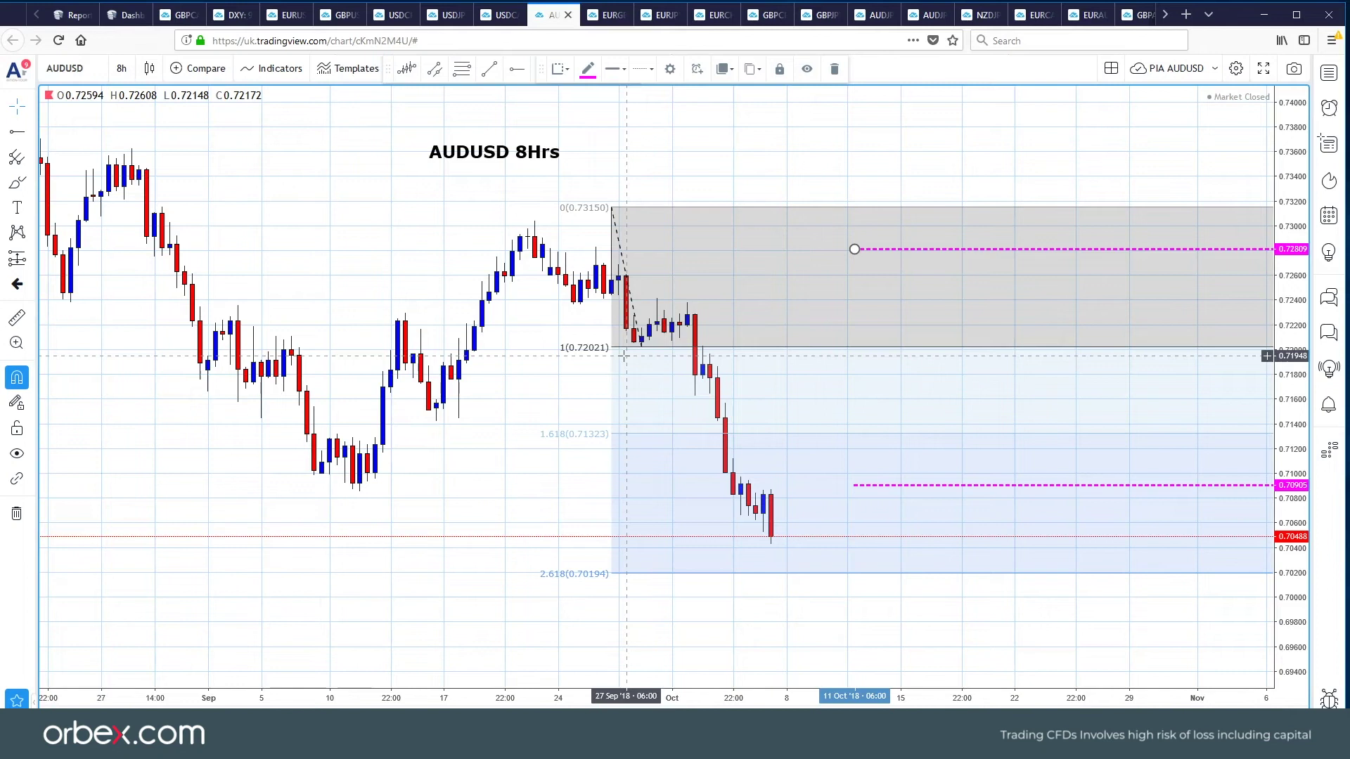
click(696, 574)
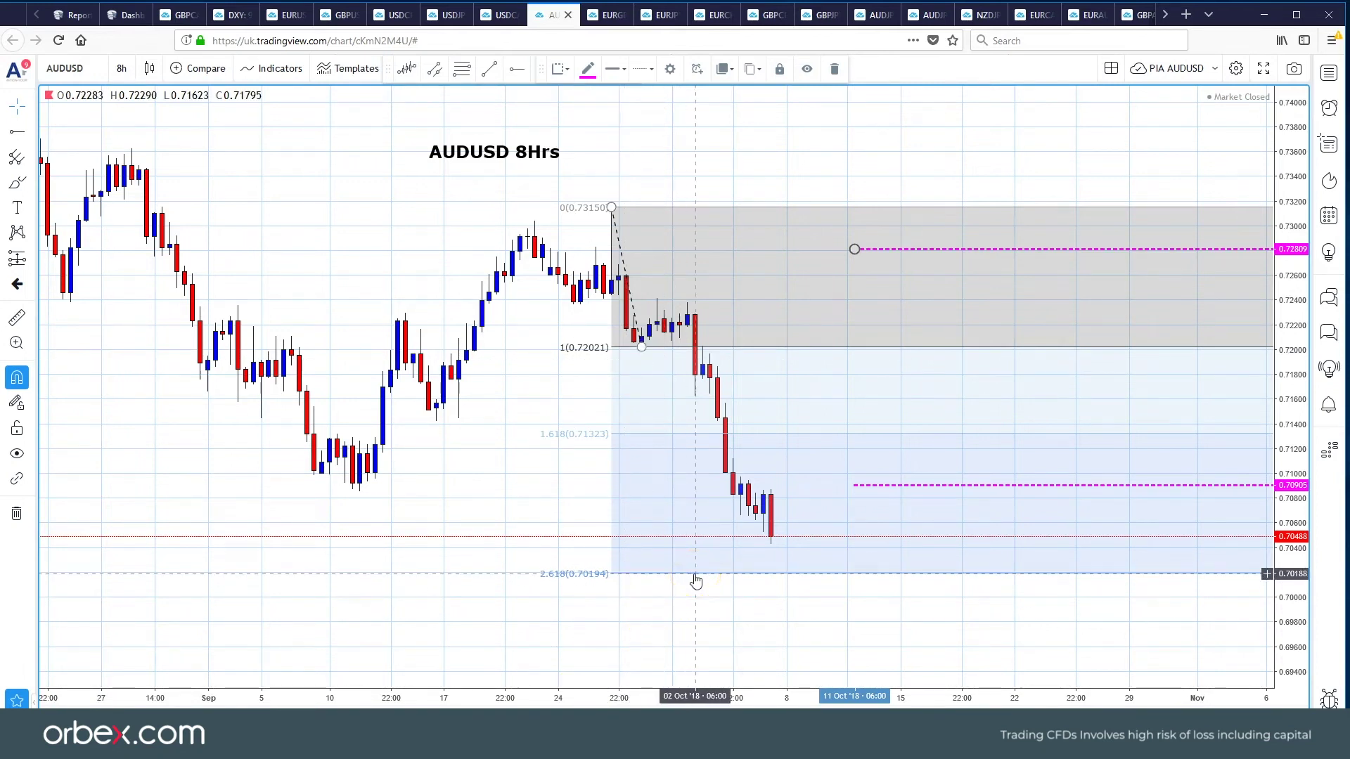
click(726, 507)
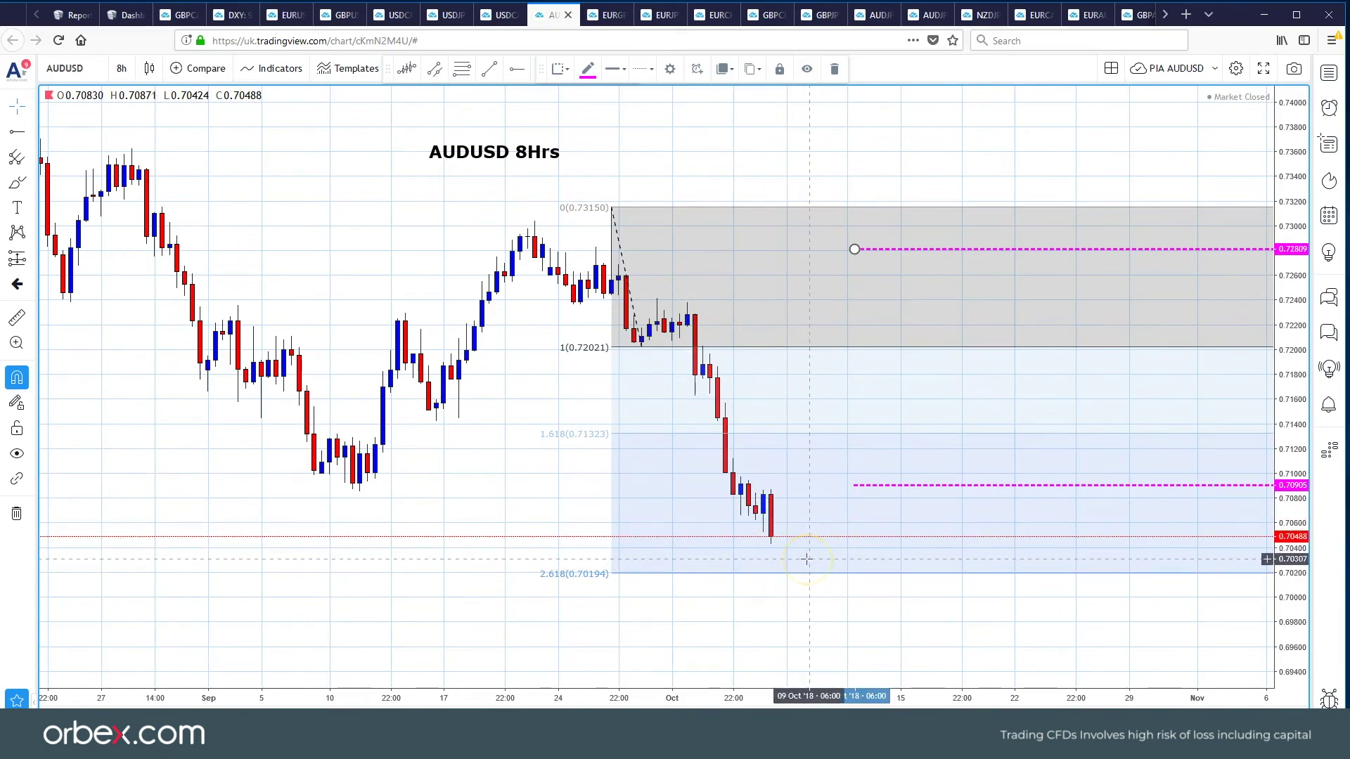
- Open the EURGBP daily chart and examine its head and shoulders pattern and neckline break
click(612, 16)
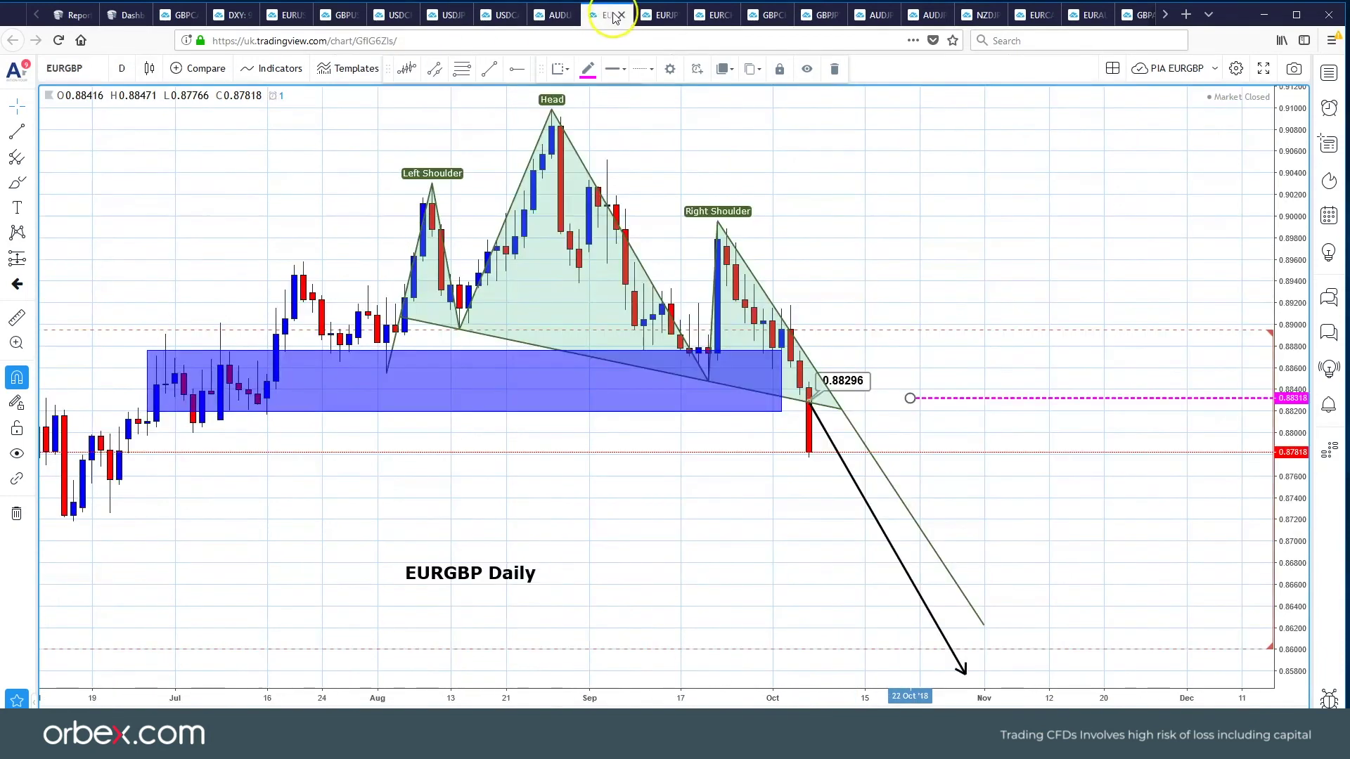
click(915, 212)
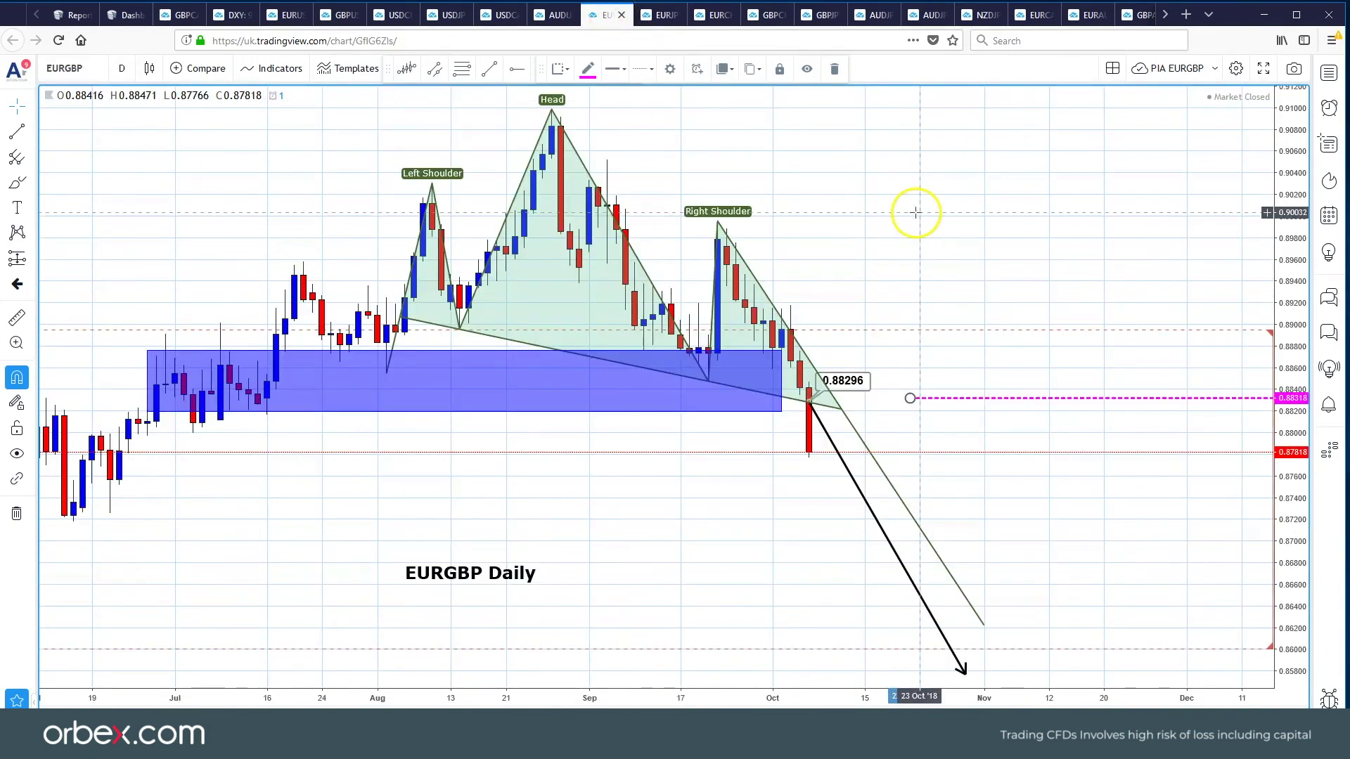
click(915, 212)
click(916, 211)
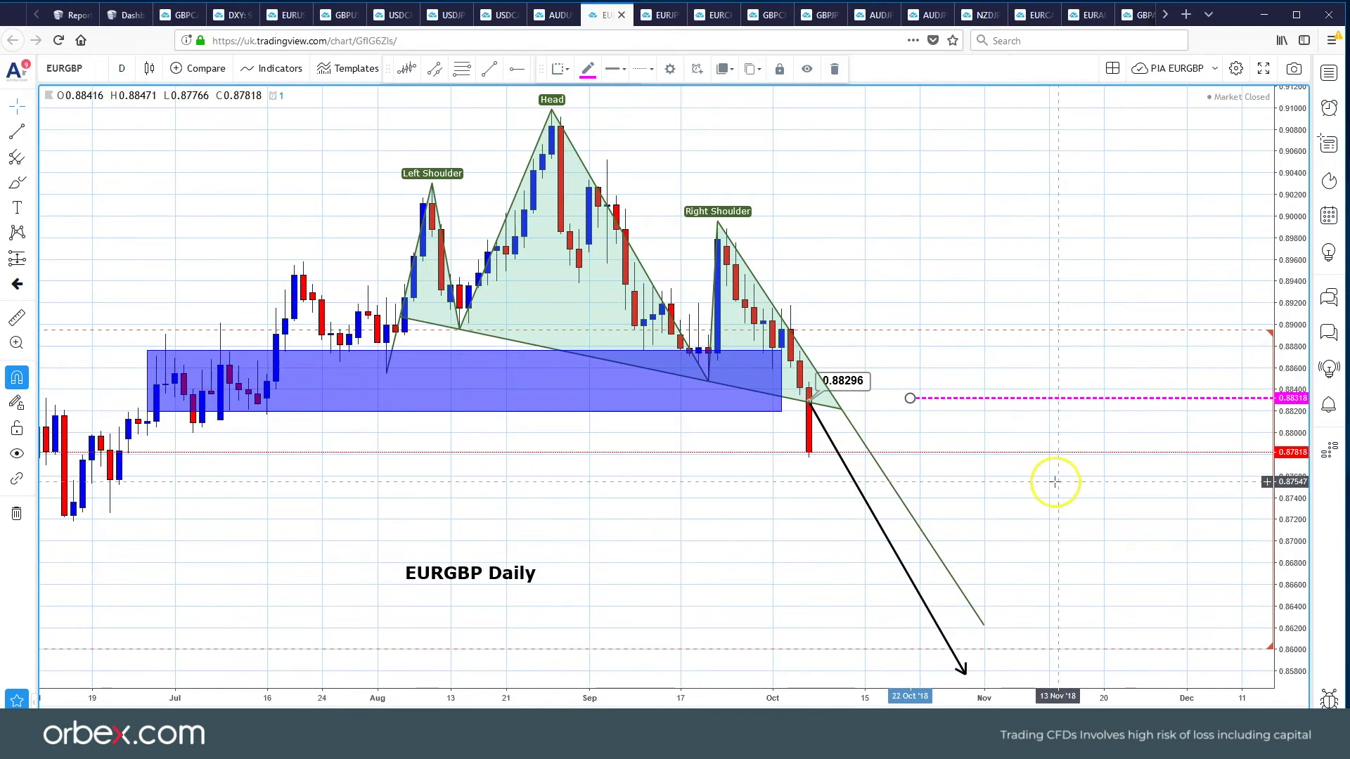
- Open the EURJPY daily chart and reposition the price callout to 129.884 on the descending channel's lower line
click(668, 24)
drag(591, 289, 876, 262)
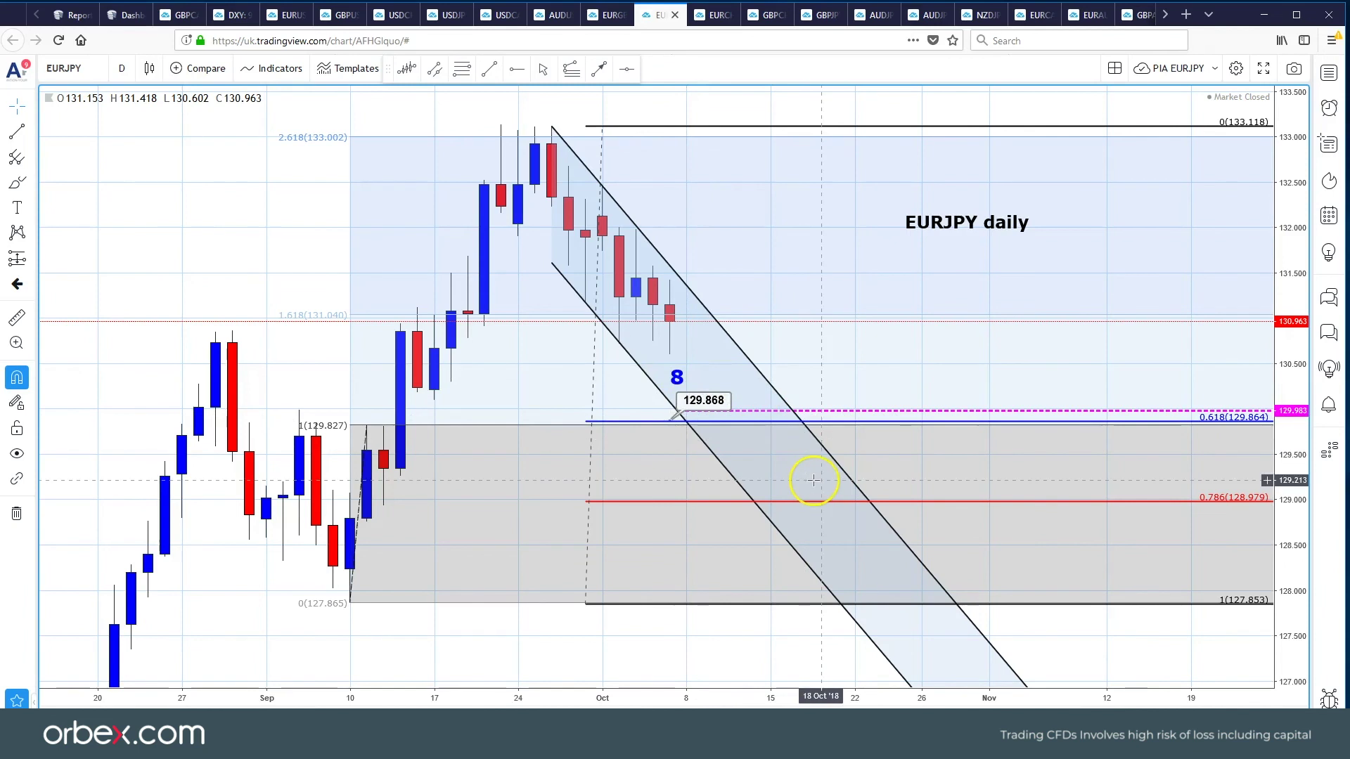
mouse_move(689, 416)
mouse_down()
mouse_move(703, 406)
mouse_move(688, 420)
mouse_up()
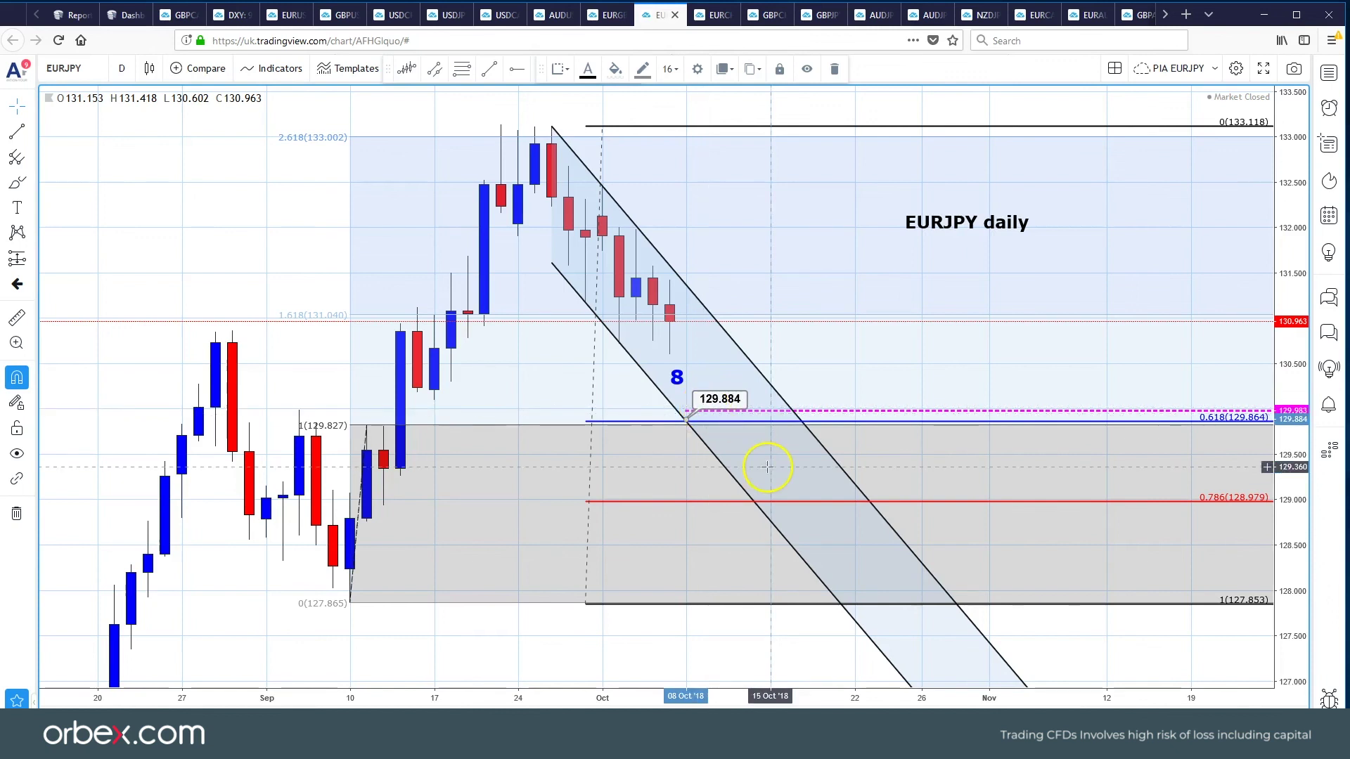
- Examine the EURJPY 0.618 retracement, the September swing's Fibonacci extension and the channel's lower line around the price callout
click(586, 129)
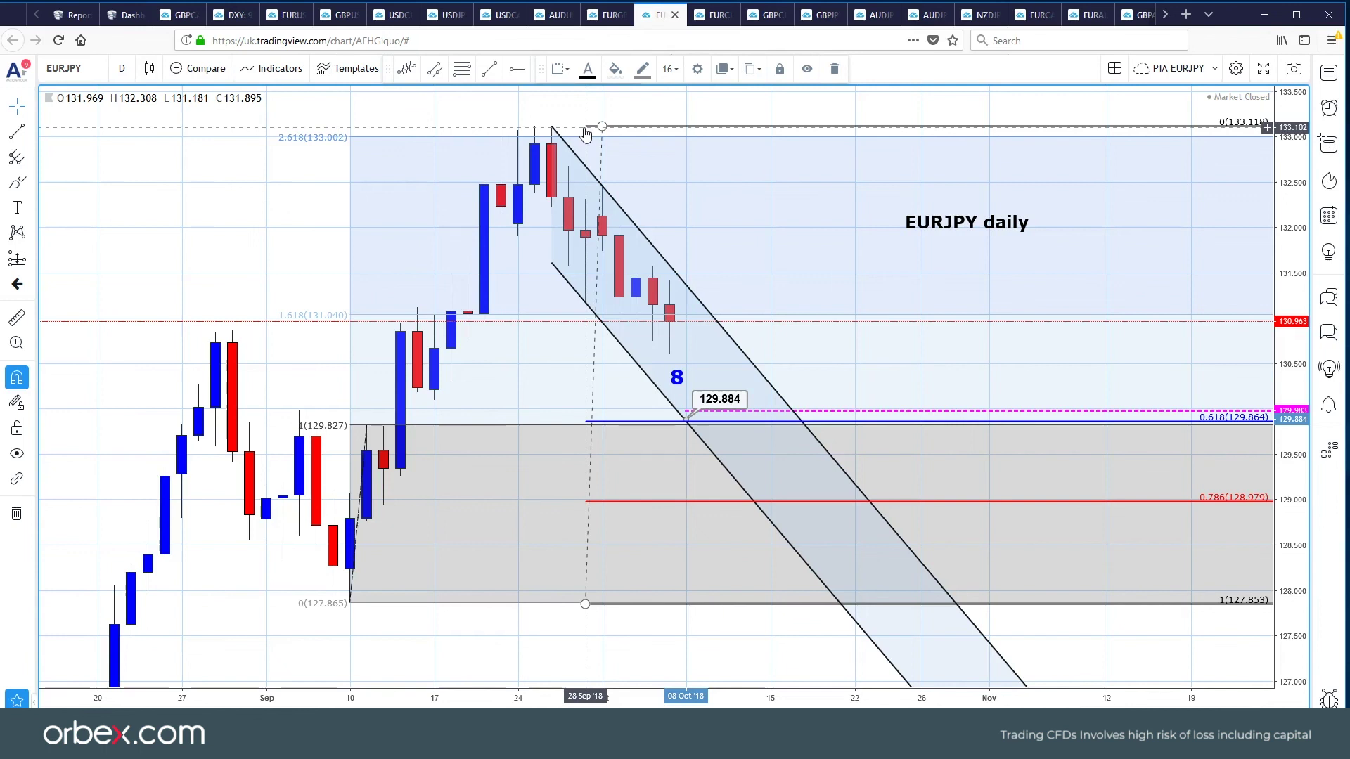
click(705, 521)
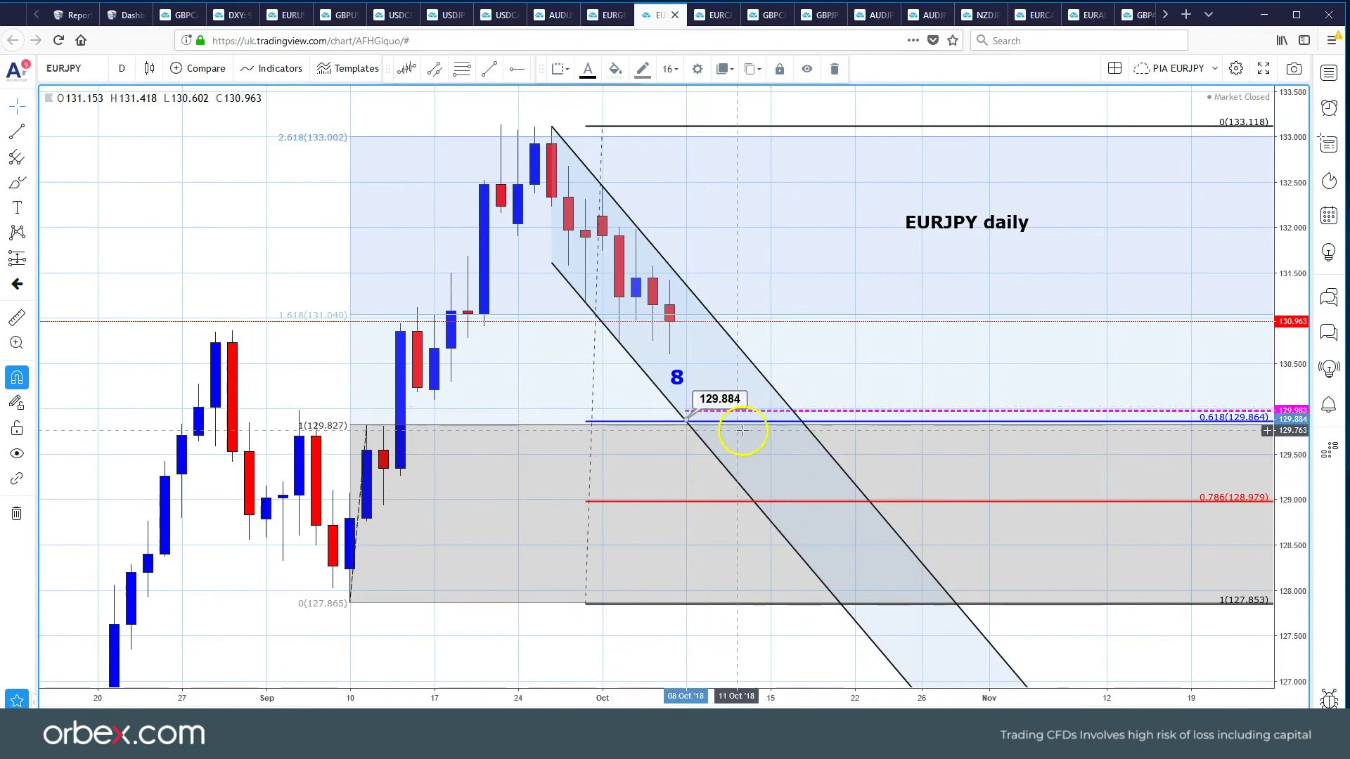
click(369, 428)
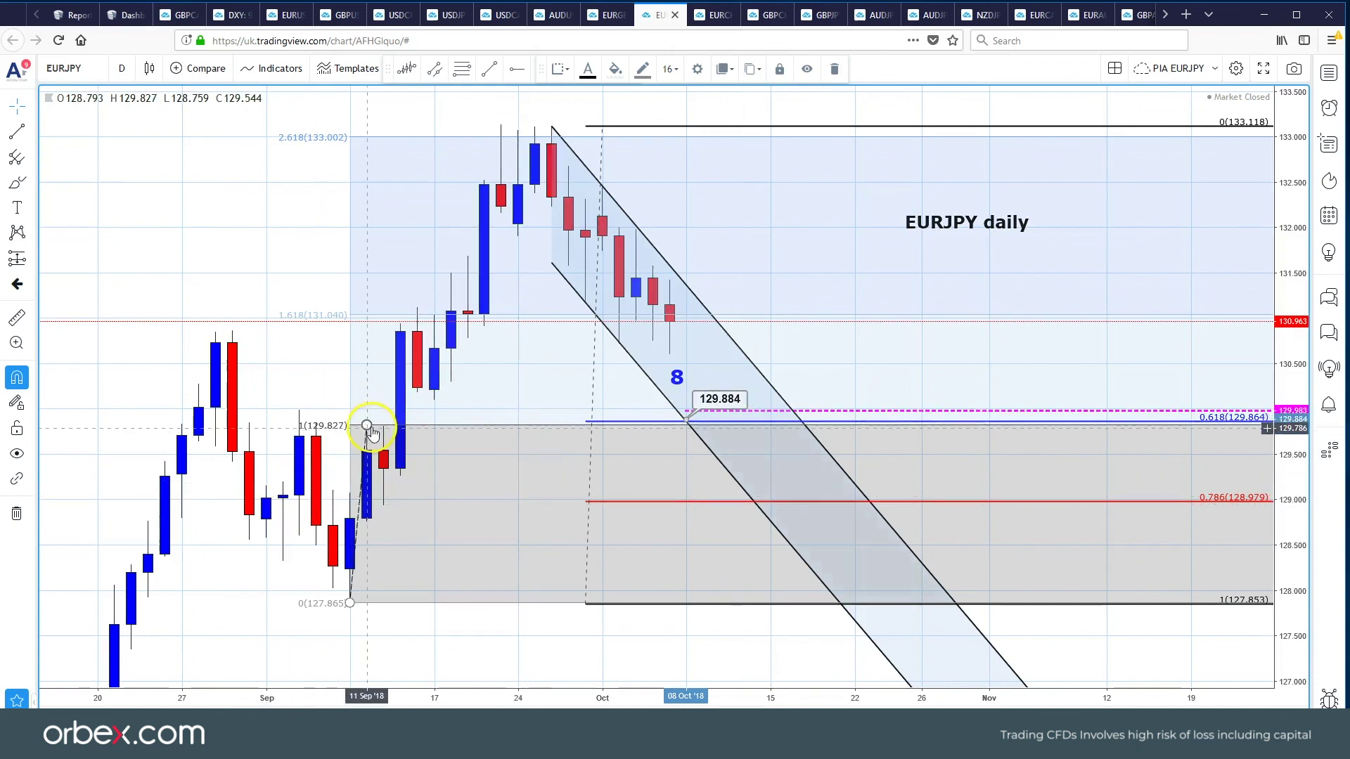
click(349, 558)
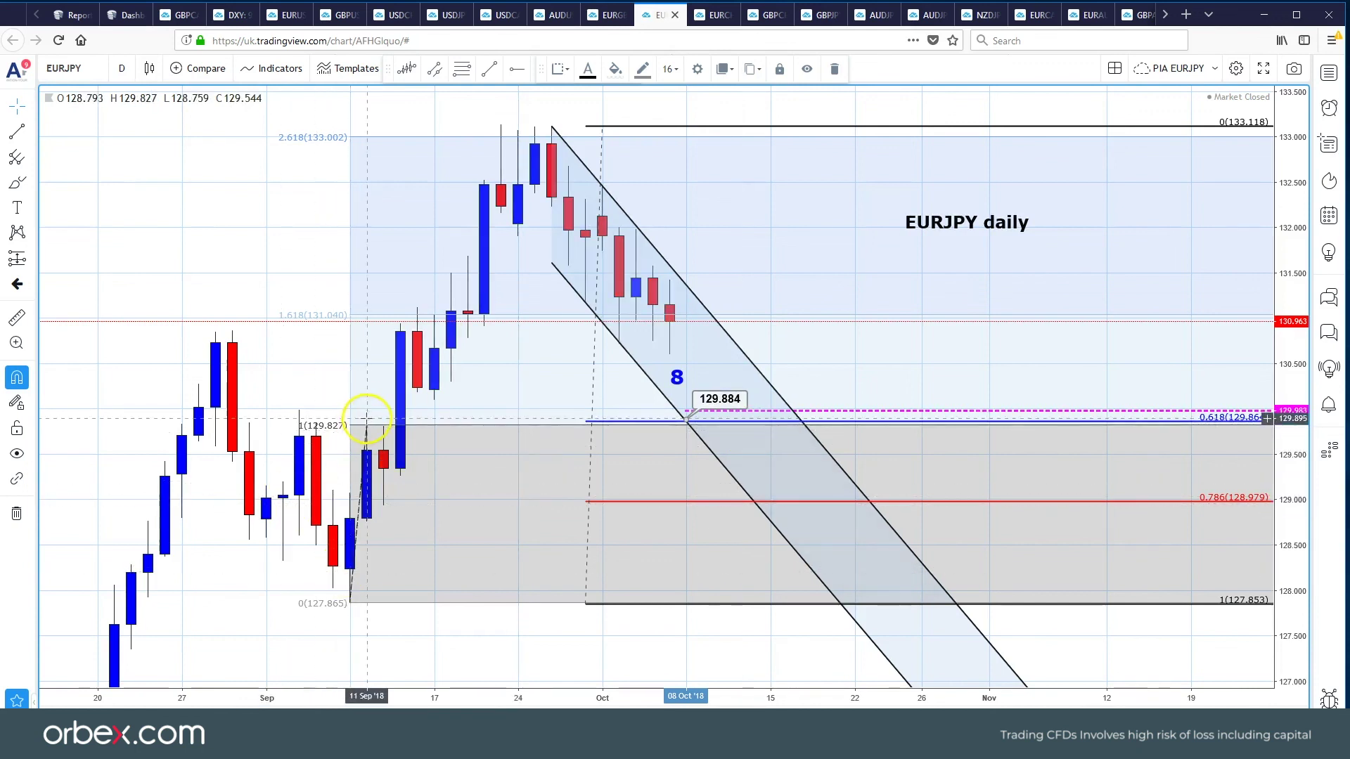
click(394, 431)
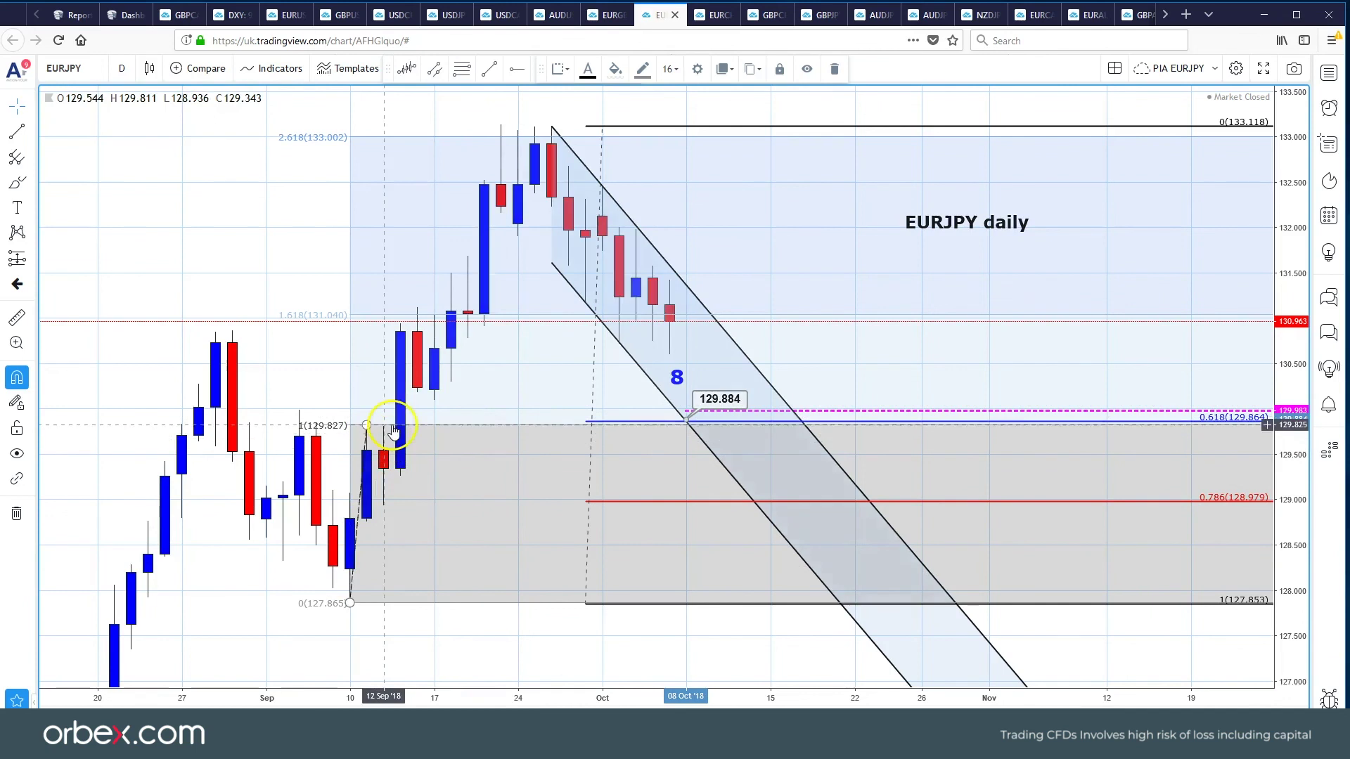
click(694, 420)
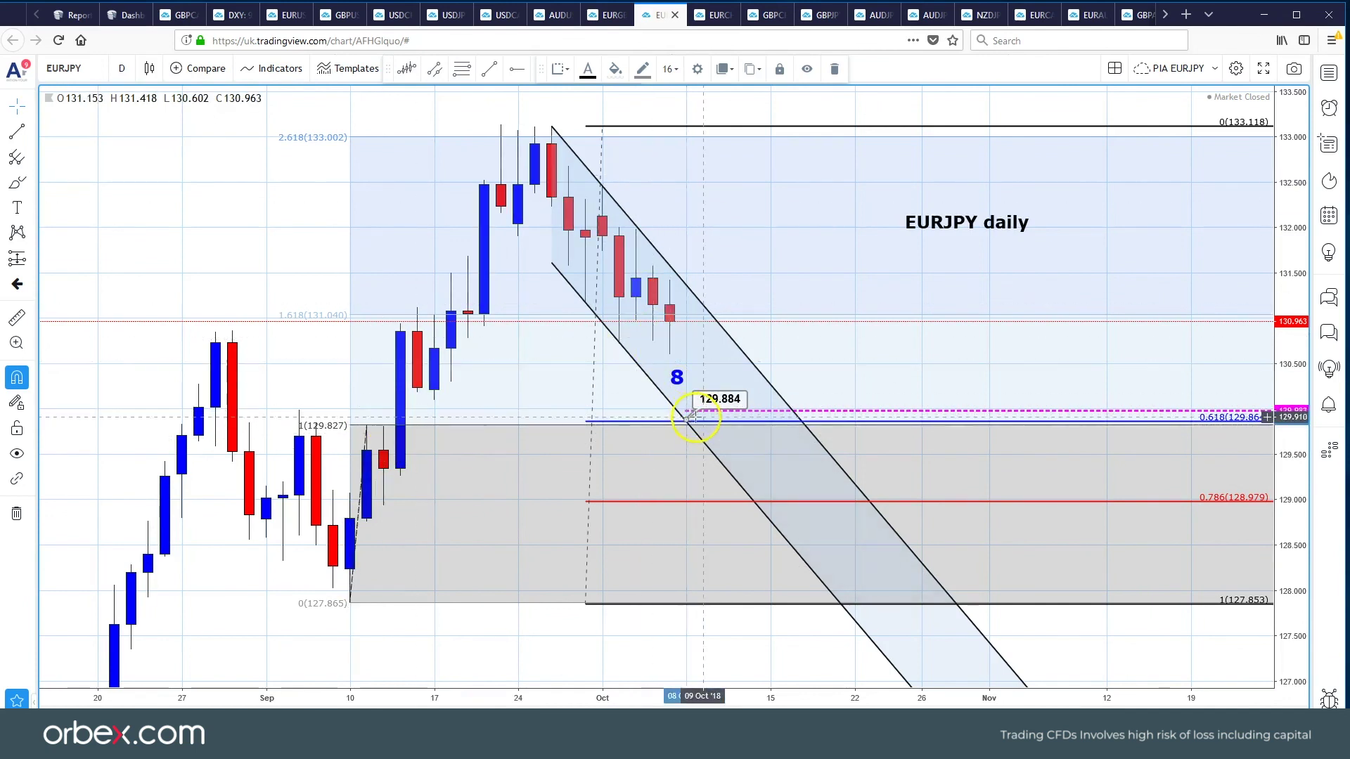